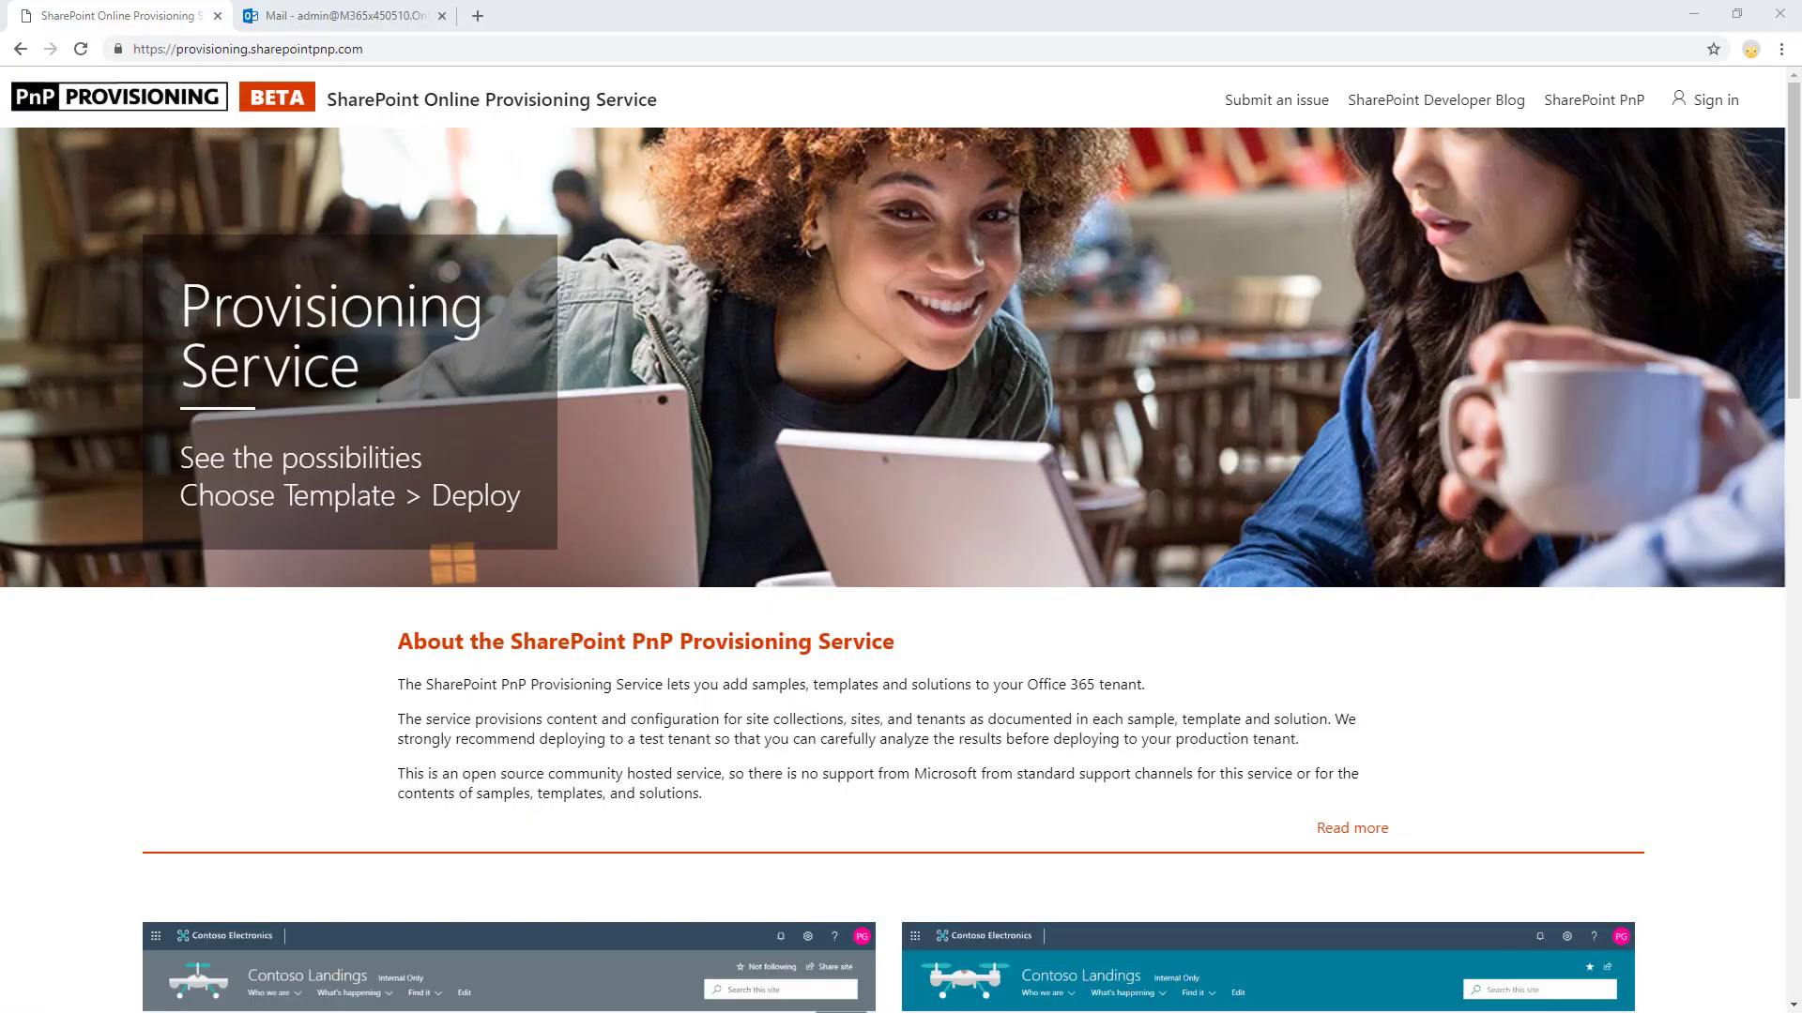
{"action": "scroll", "coordinate": [1440, 728], "scroll_direction": "down", "scroll_amount": 2}
{"action": "scroll", "coordinate": [1440, 728], "scroll_direction": "down", "scroll_amount": 1}
{"action": "scroll", "coordinate": [1126, 635], "scroll_direction": "down", "scroll_amount": 1}
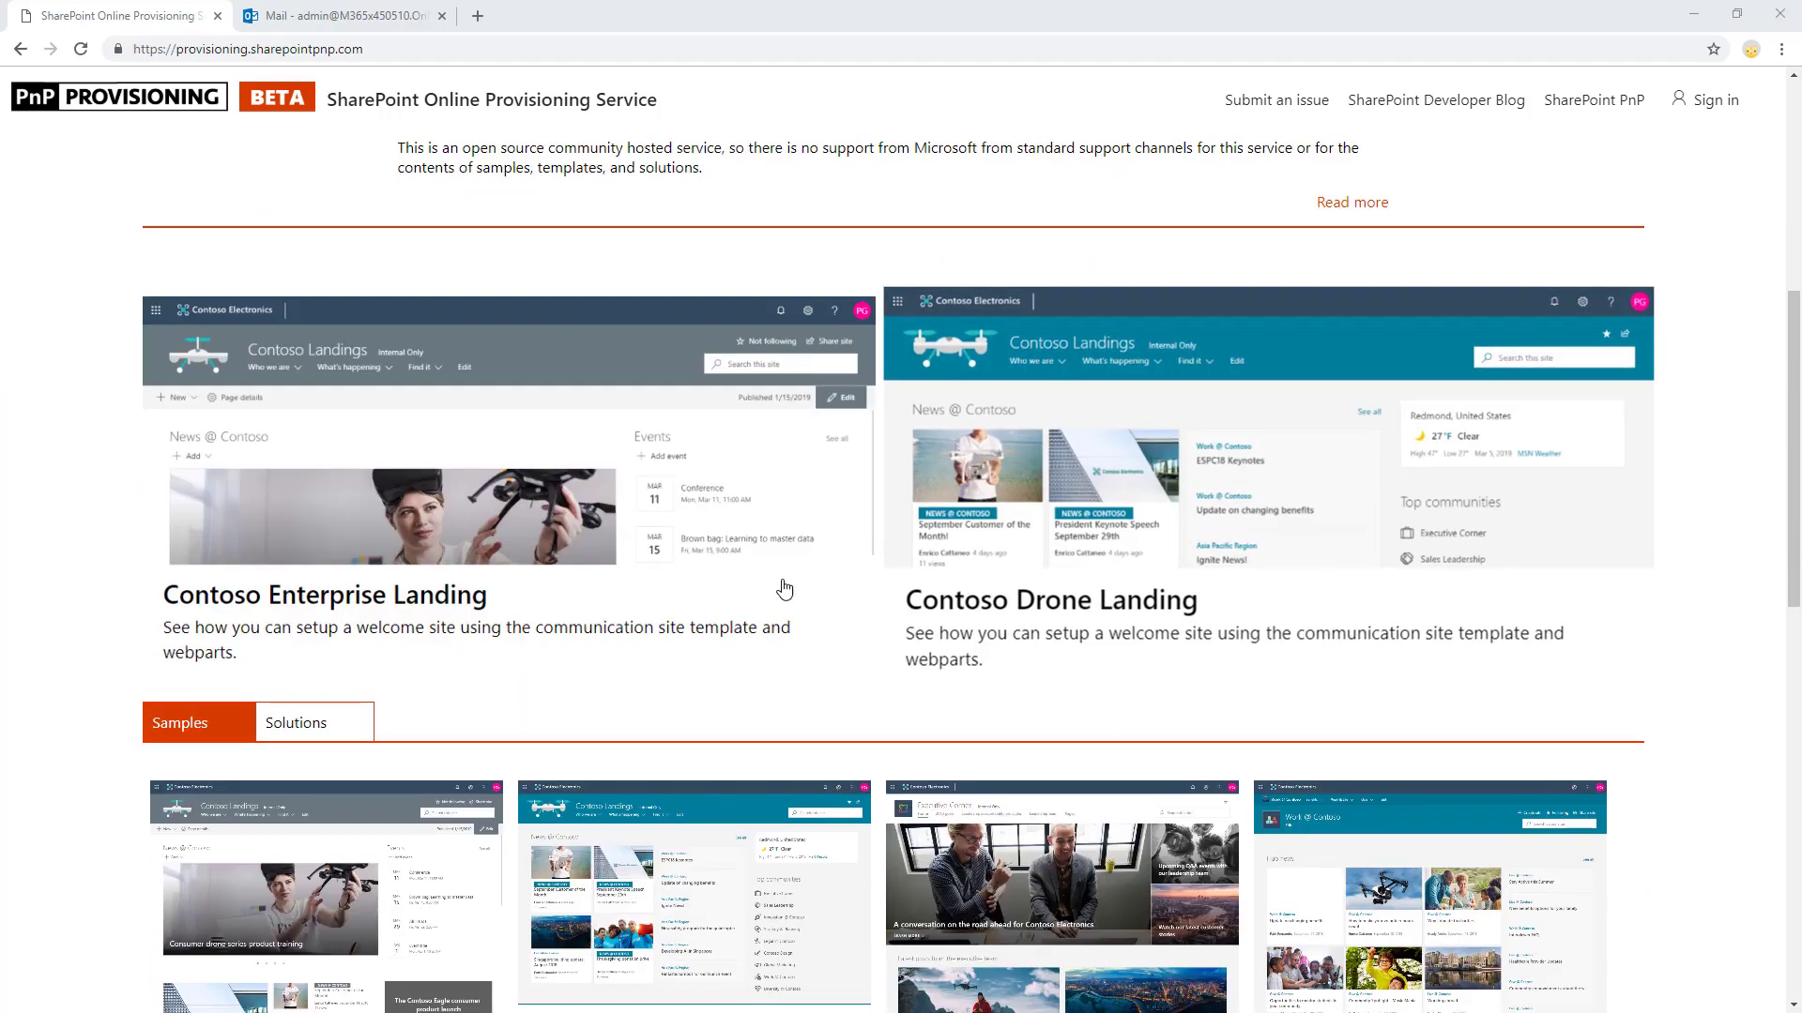
{"action": "scroll", "coordinate": [1103, 570], "scroll_direction": "down", "scroll_amount": 2}
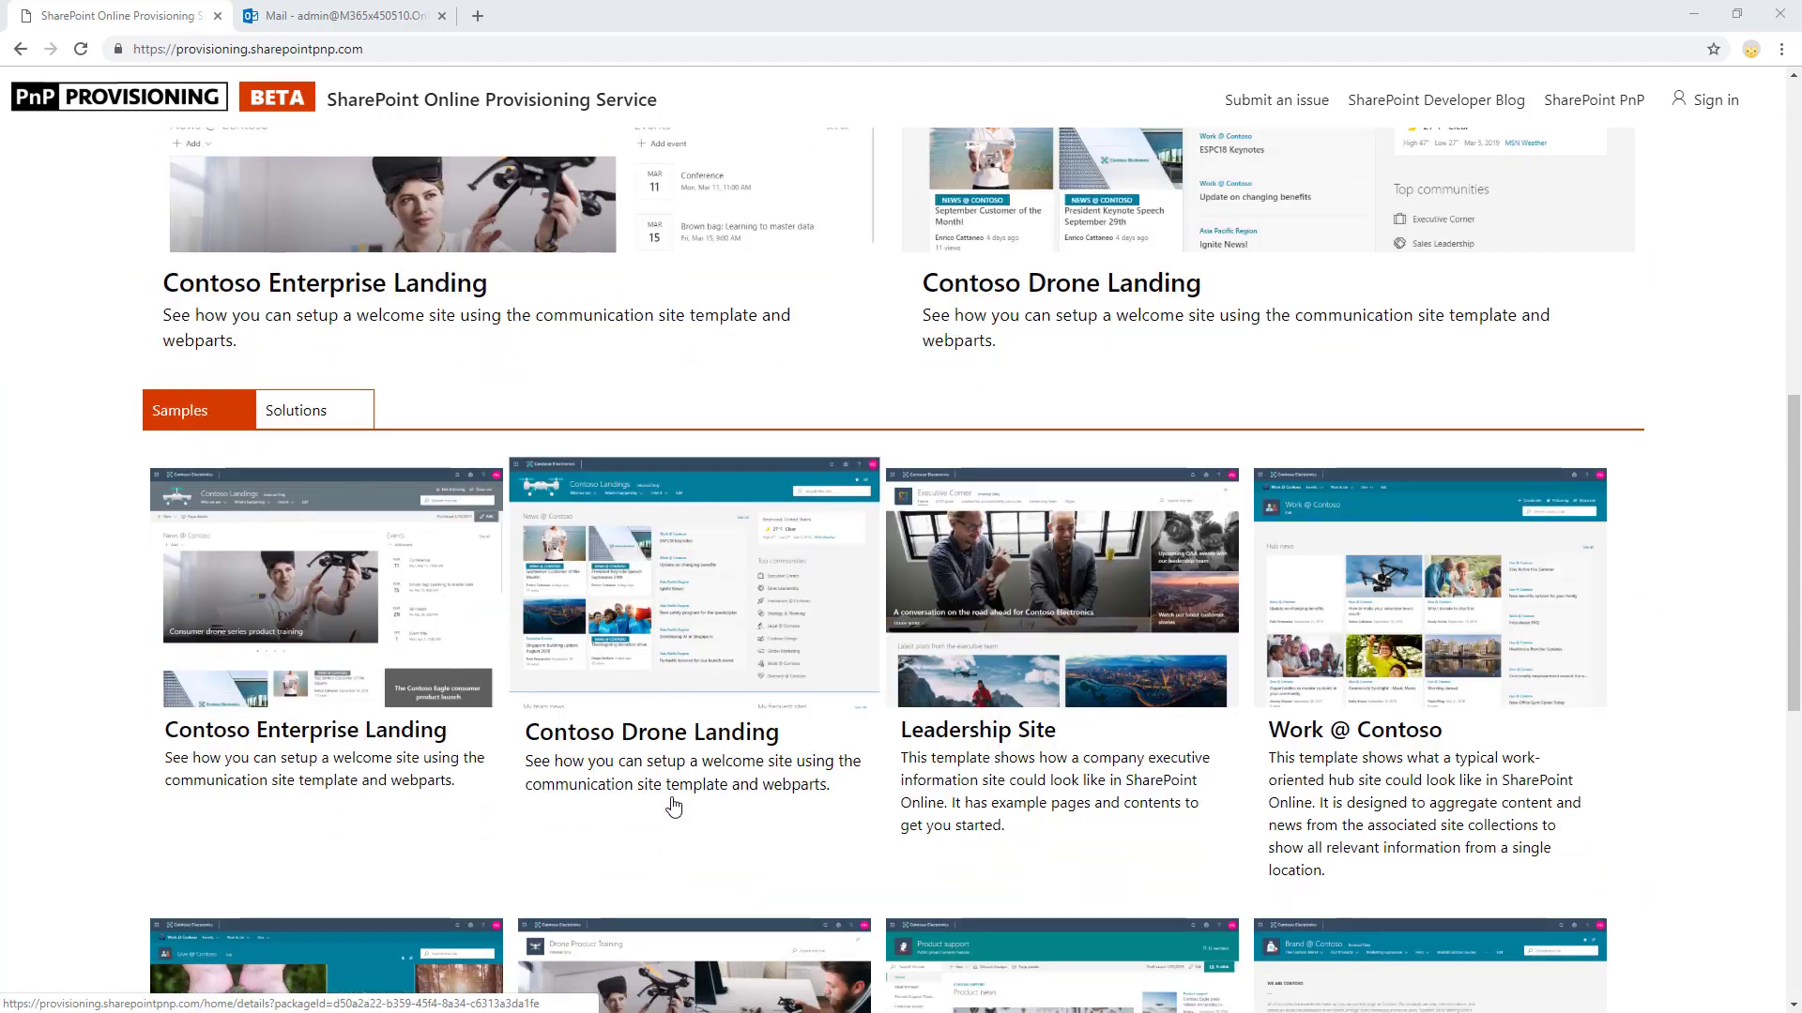
{"action": "scroll", "coordinate": [1295, 690], "scroll_direction": "down", "scroll_amount": 3}
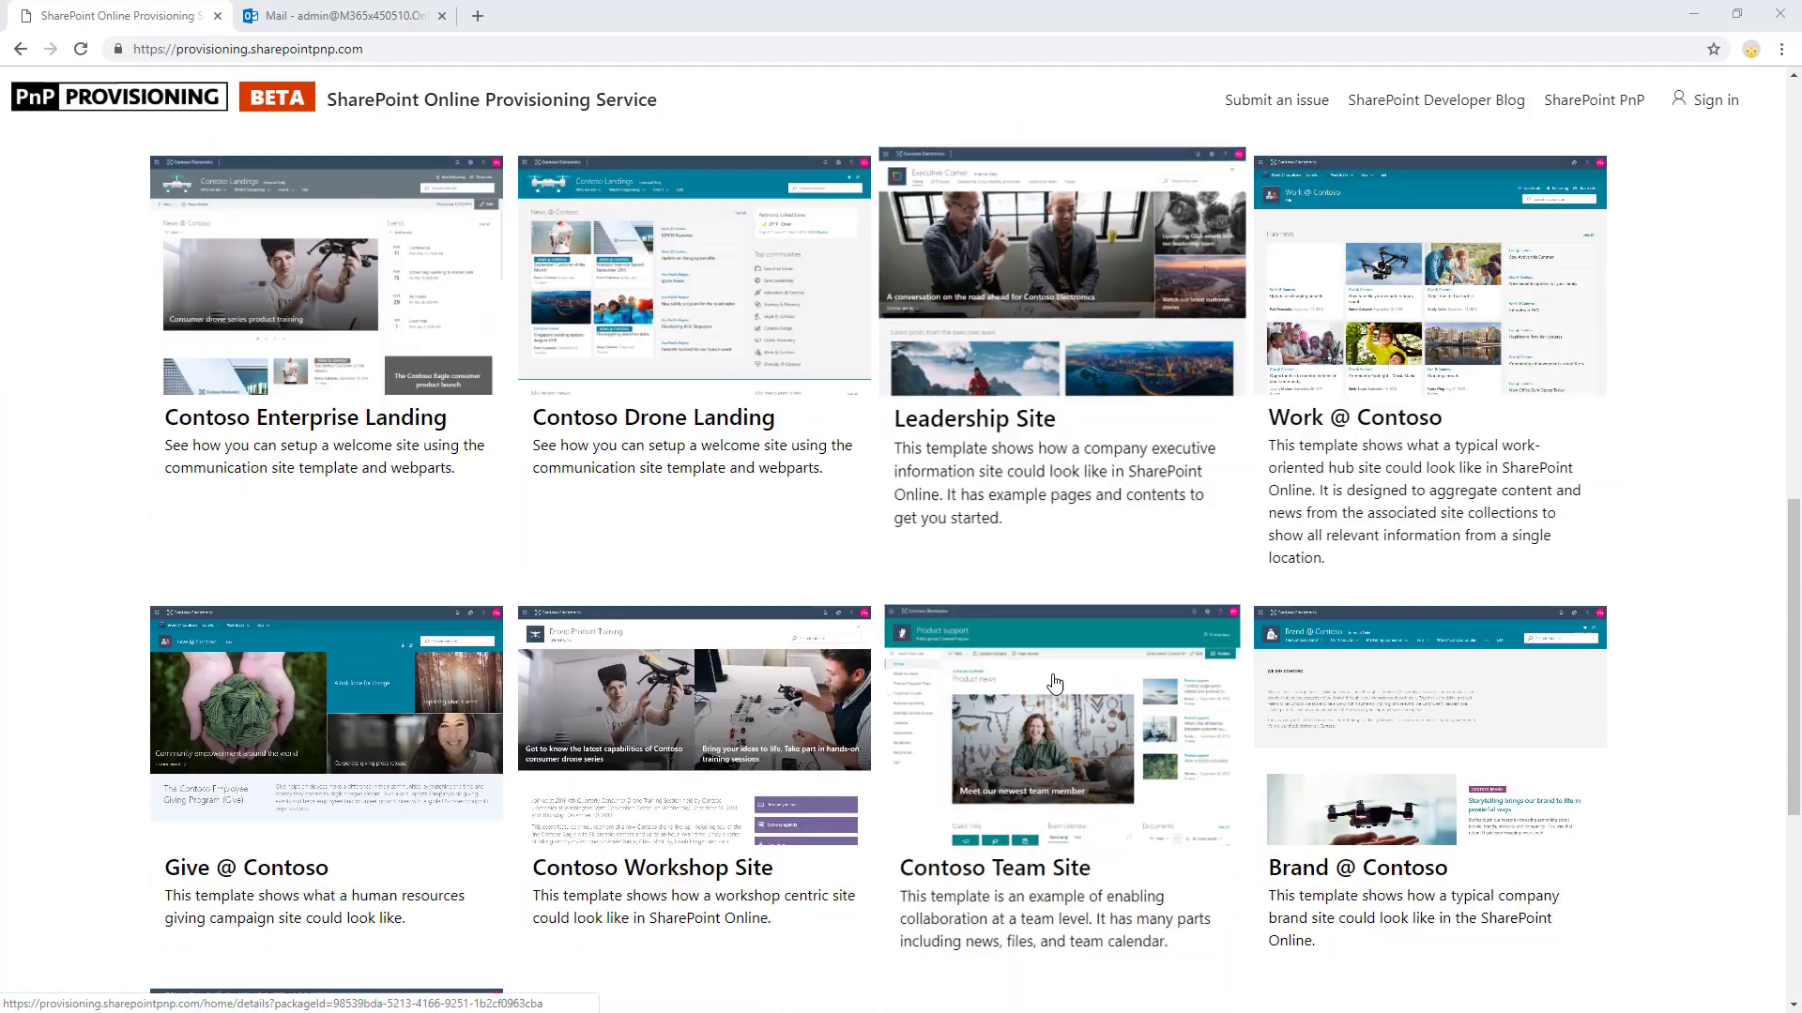
- Open the Contoso Workshop Site template and choose 'Add to your tenant'
{"action": "left_click", "coordinate": [648, 704]}
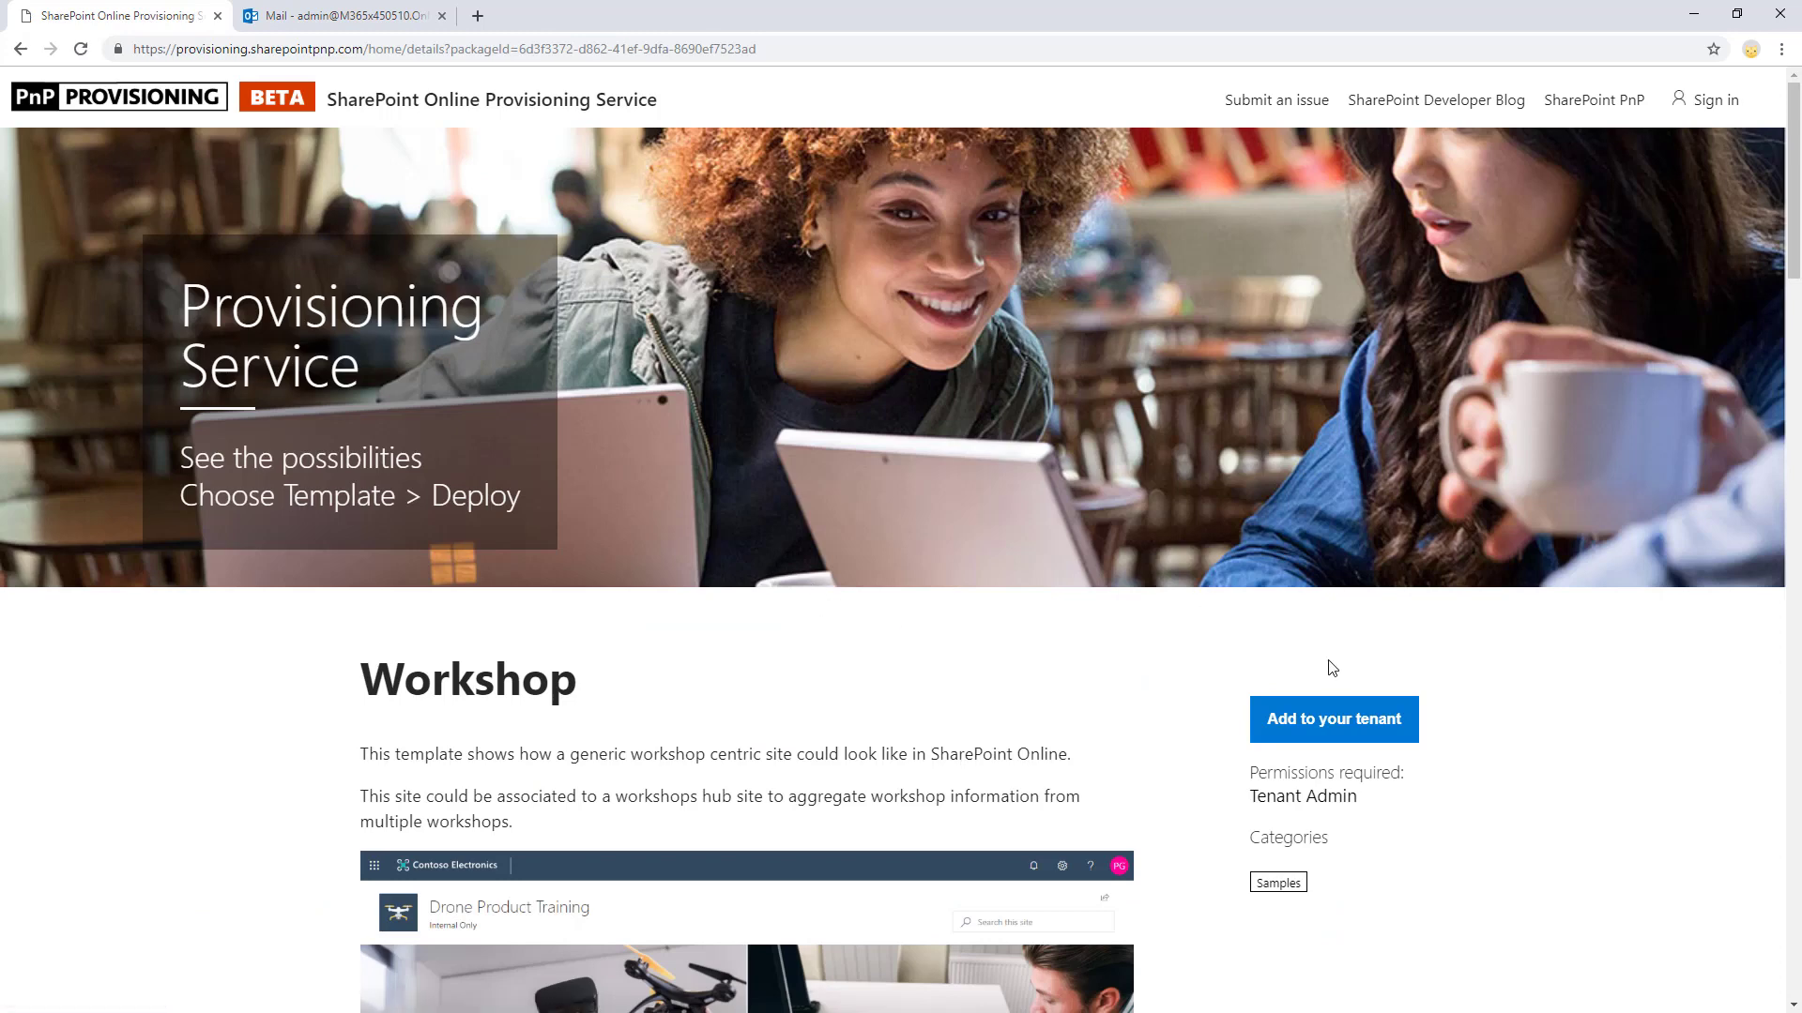
{"action": "left_click", "coordinate": [1333, 719]}
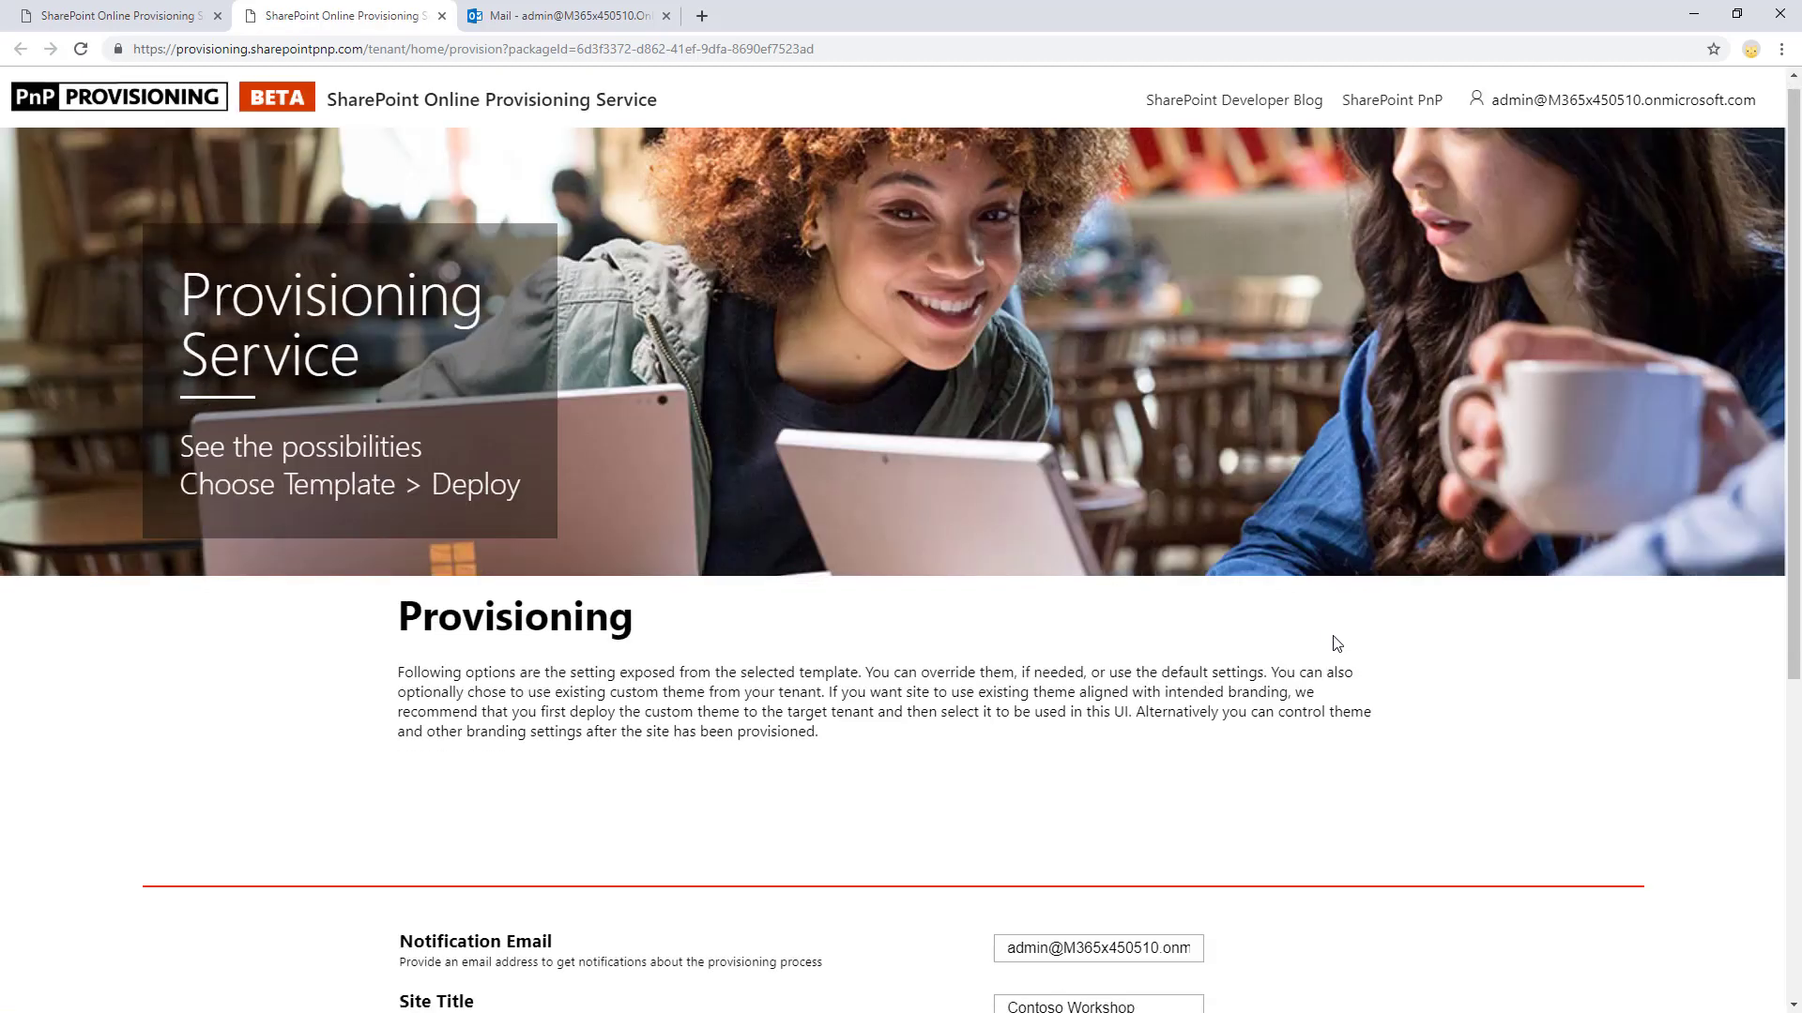
{"action": "scroll", "coordinate": [1334, 639], "scroll_direction": "down", "scroll_amount": 3}
- Replace 'contosoworkshop' in the Site URL field with 'coolworkshop'
{"action": "double_click", "coordinate": [1323, 767]}
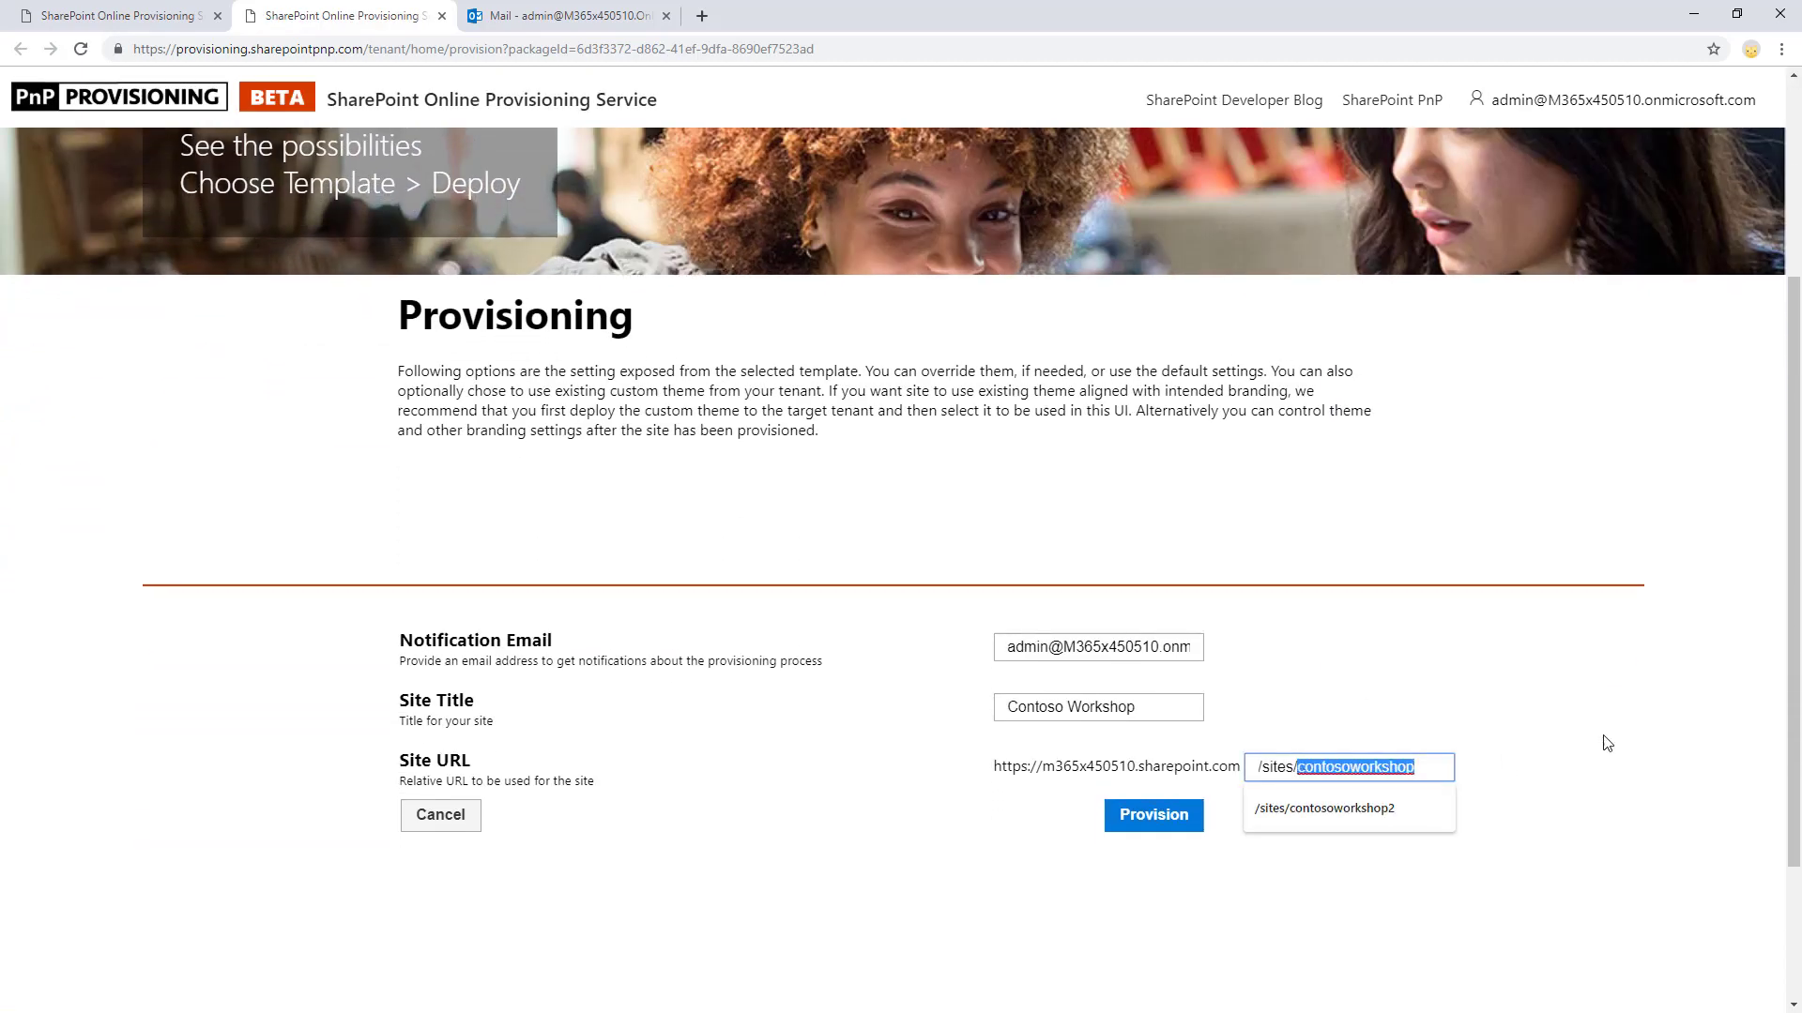
{"action": "type", "text": "cool"}
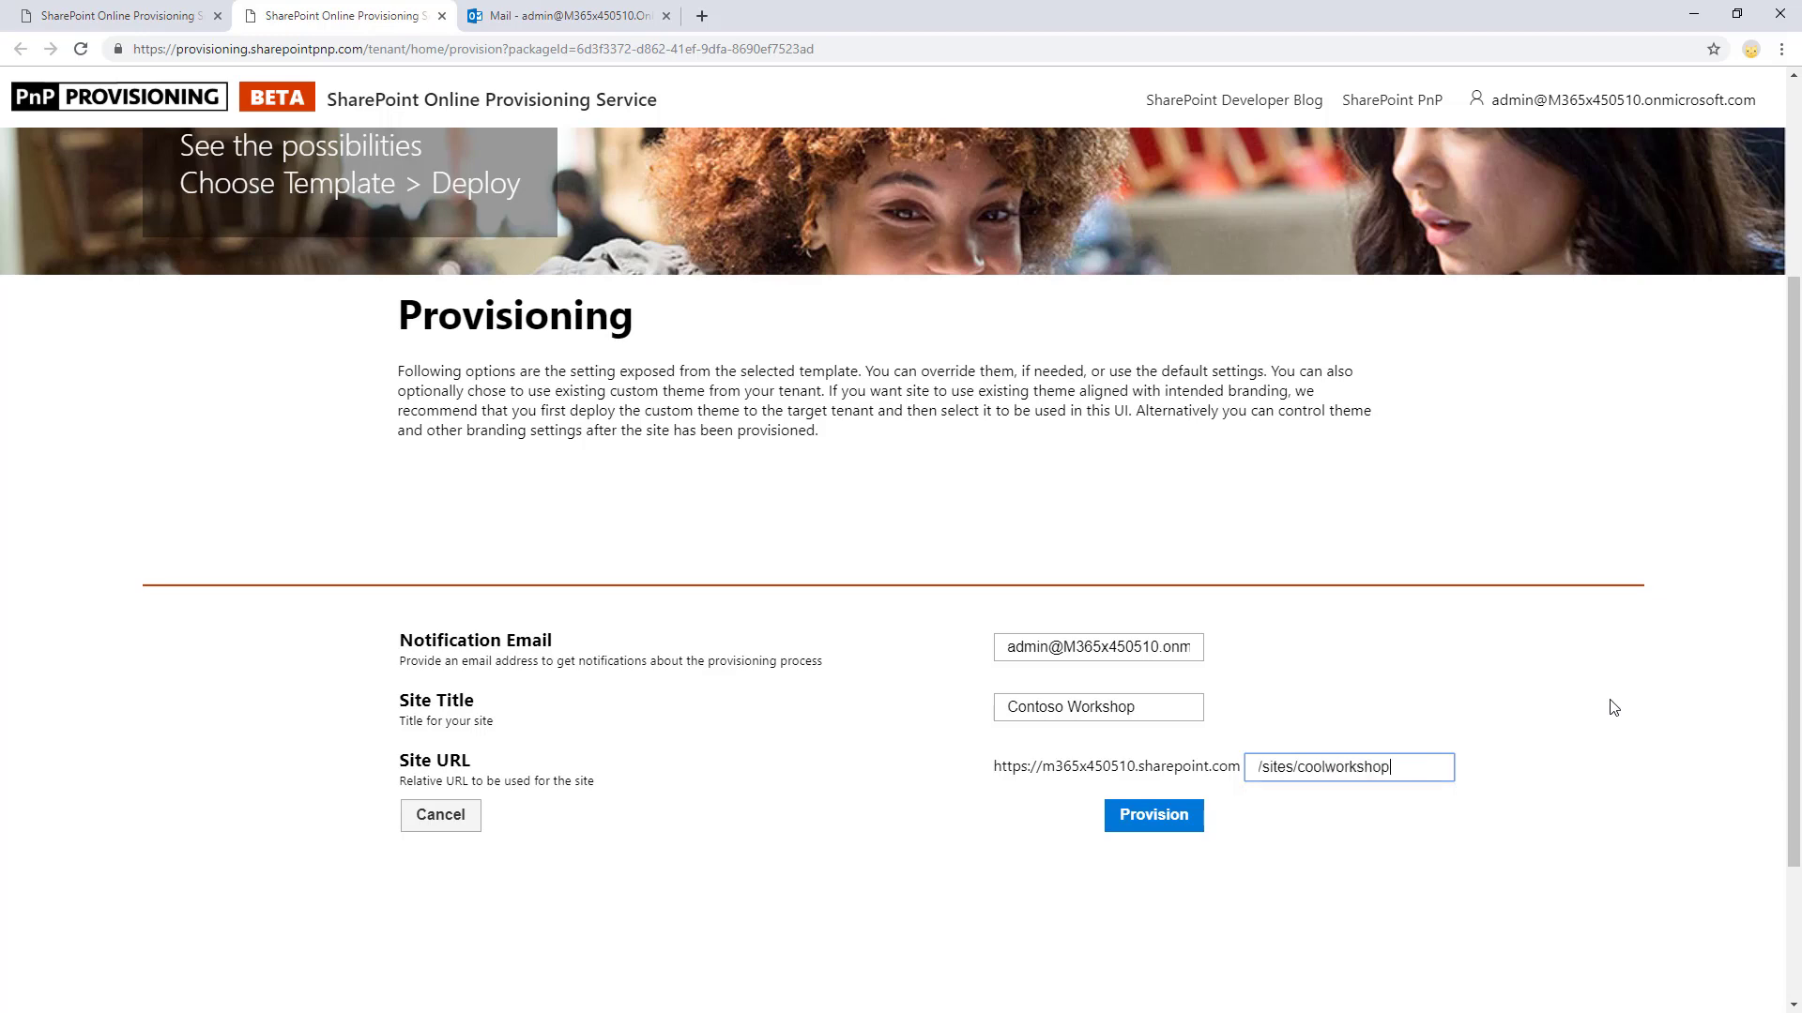
- Submit the /sites/coolworkshop provisioning, confirm the listed template elements, and review the summary
{"action": "left_click", "coordinate": [1613, 707]}
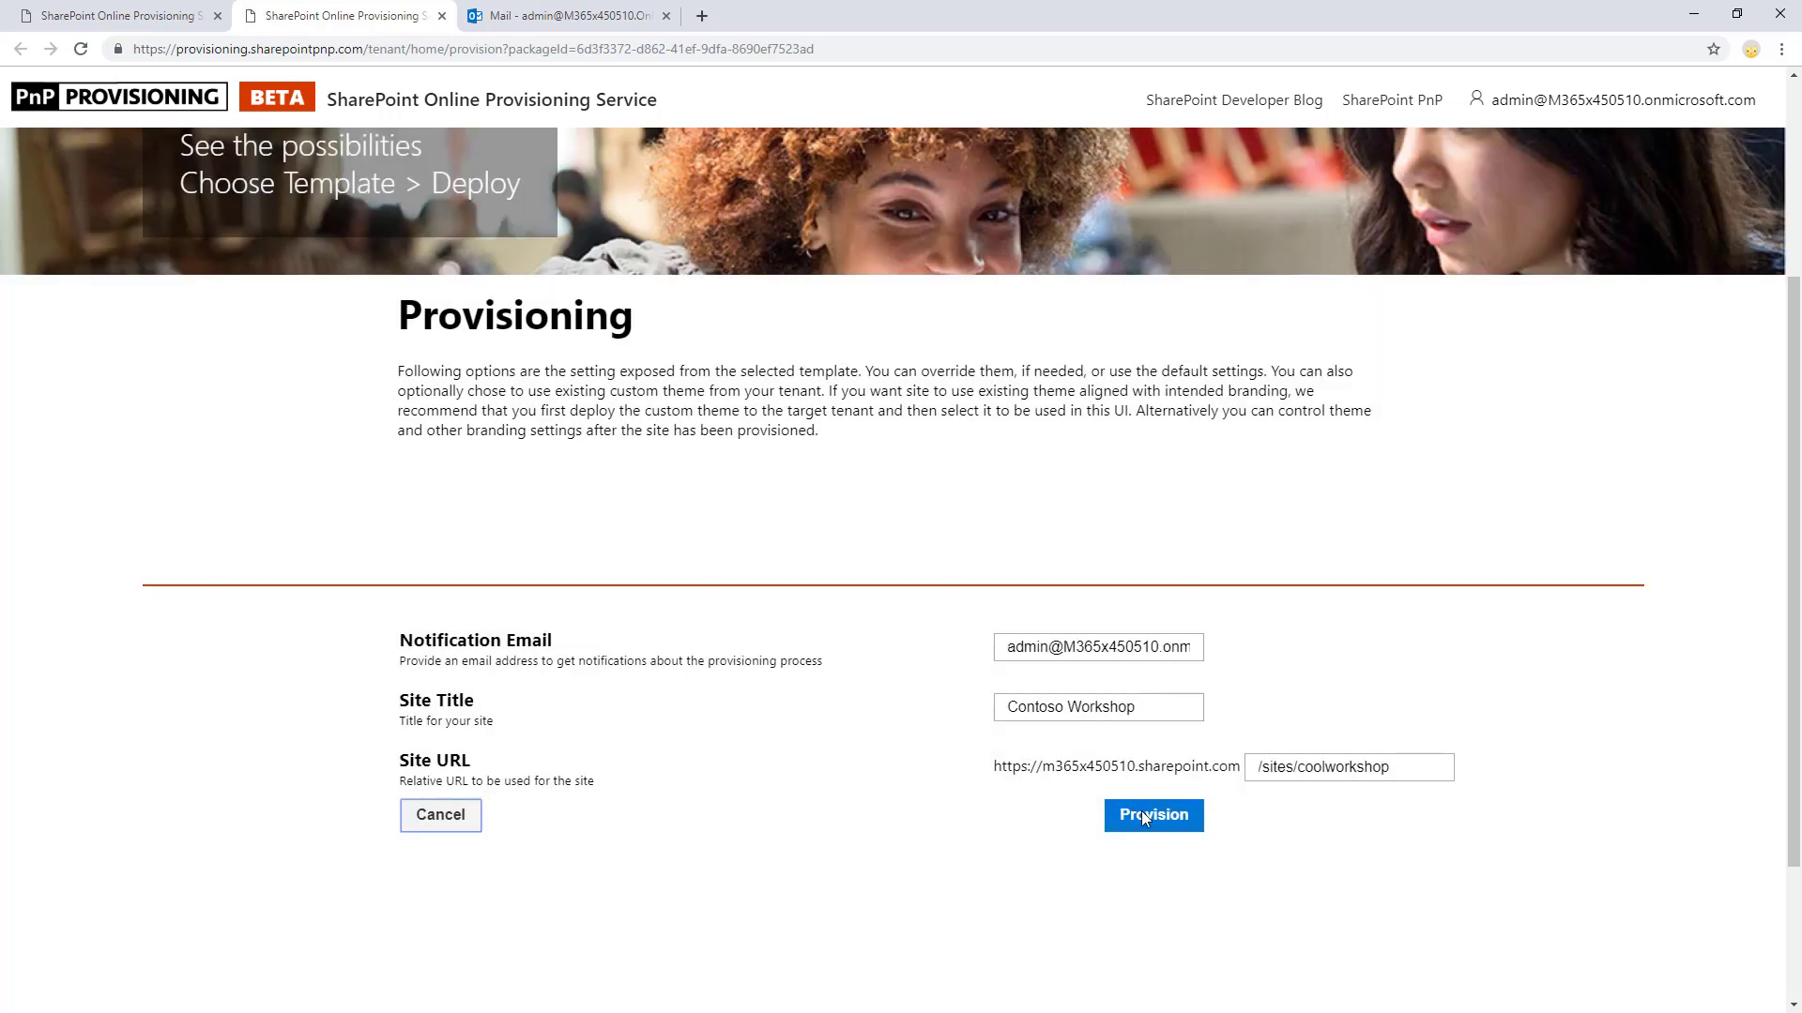
{"action": "left_click", "coordinate": [1141, 813]}
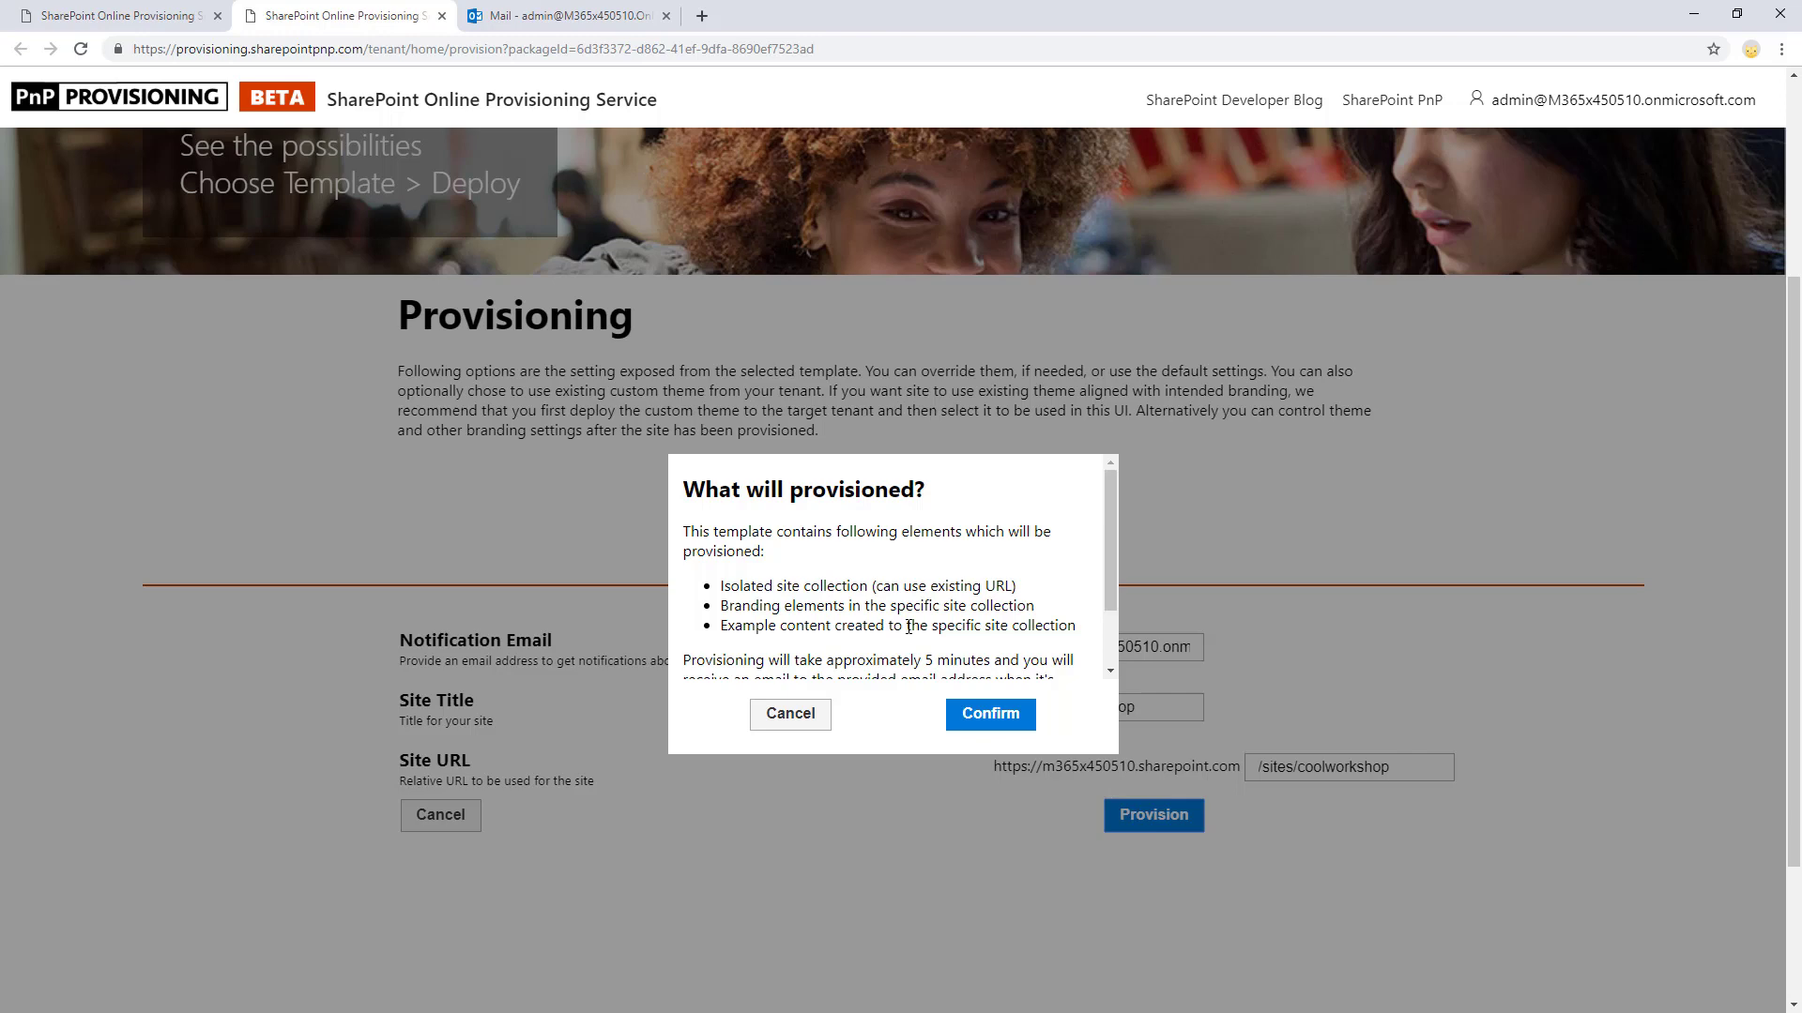
{"action": "scroll", "coordinate": [908, 627], "scroll_direction": "down", "scroll_amount": 3}
{"action": "left_click", "coordinate": [984, 710]}
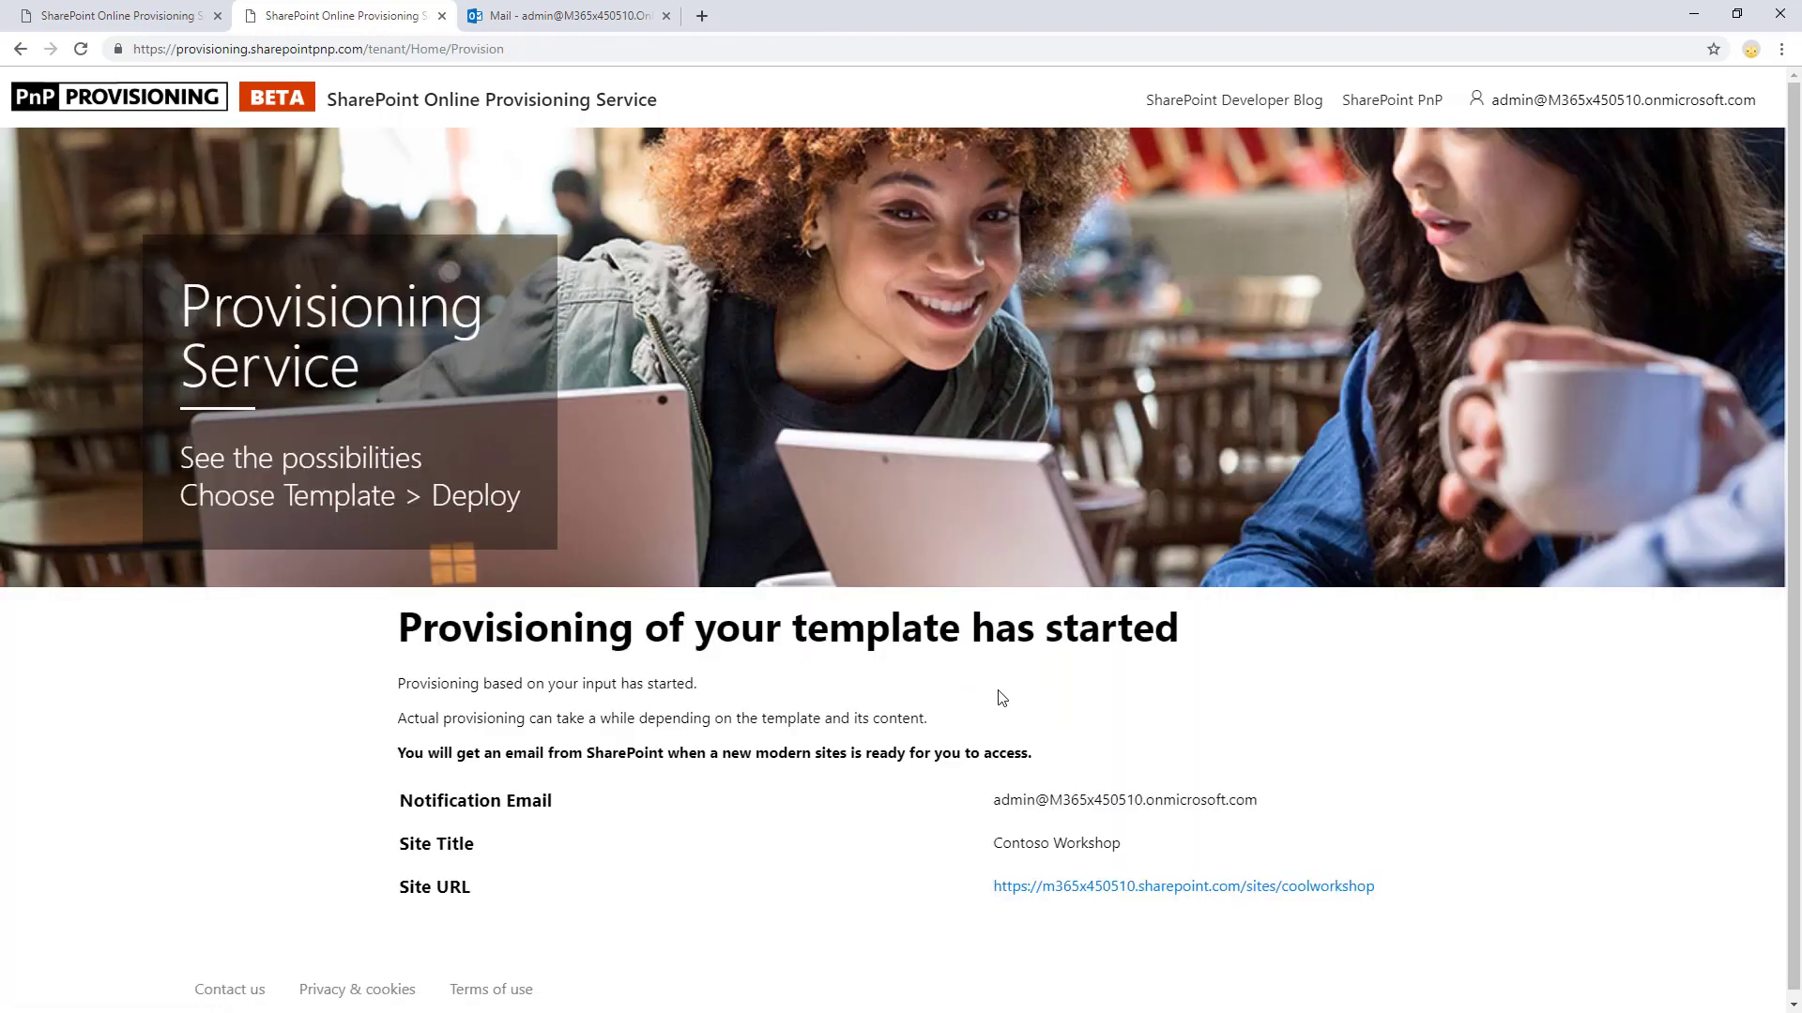
{"action": "left_click_drag", "start_coordinate": [995, 801], "coordinate": [1257, 800]}
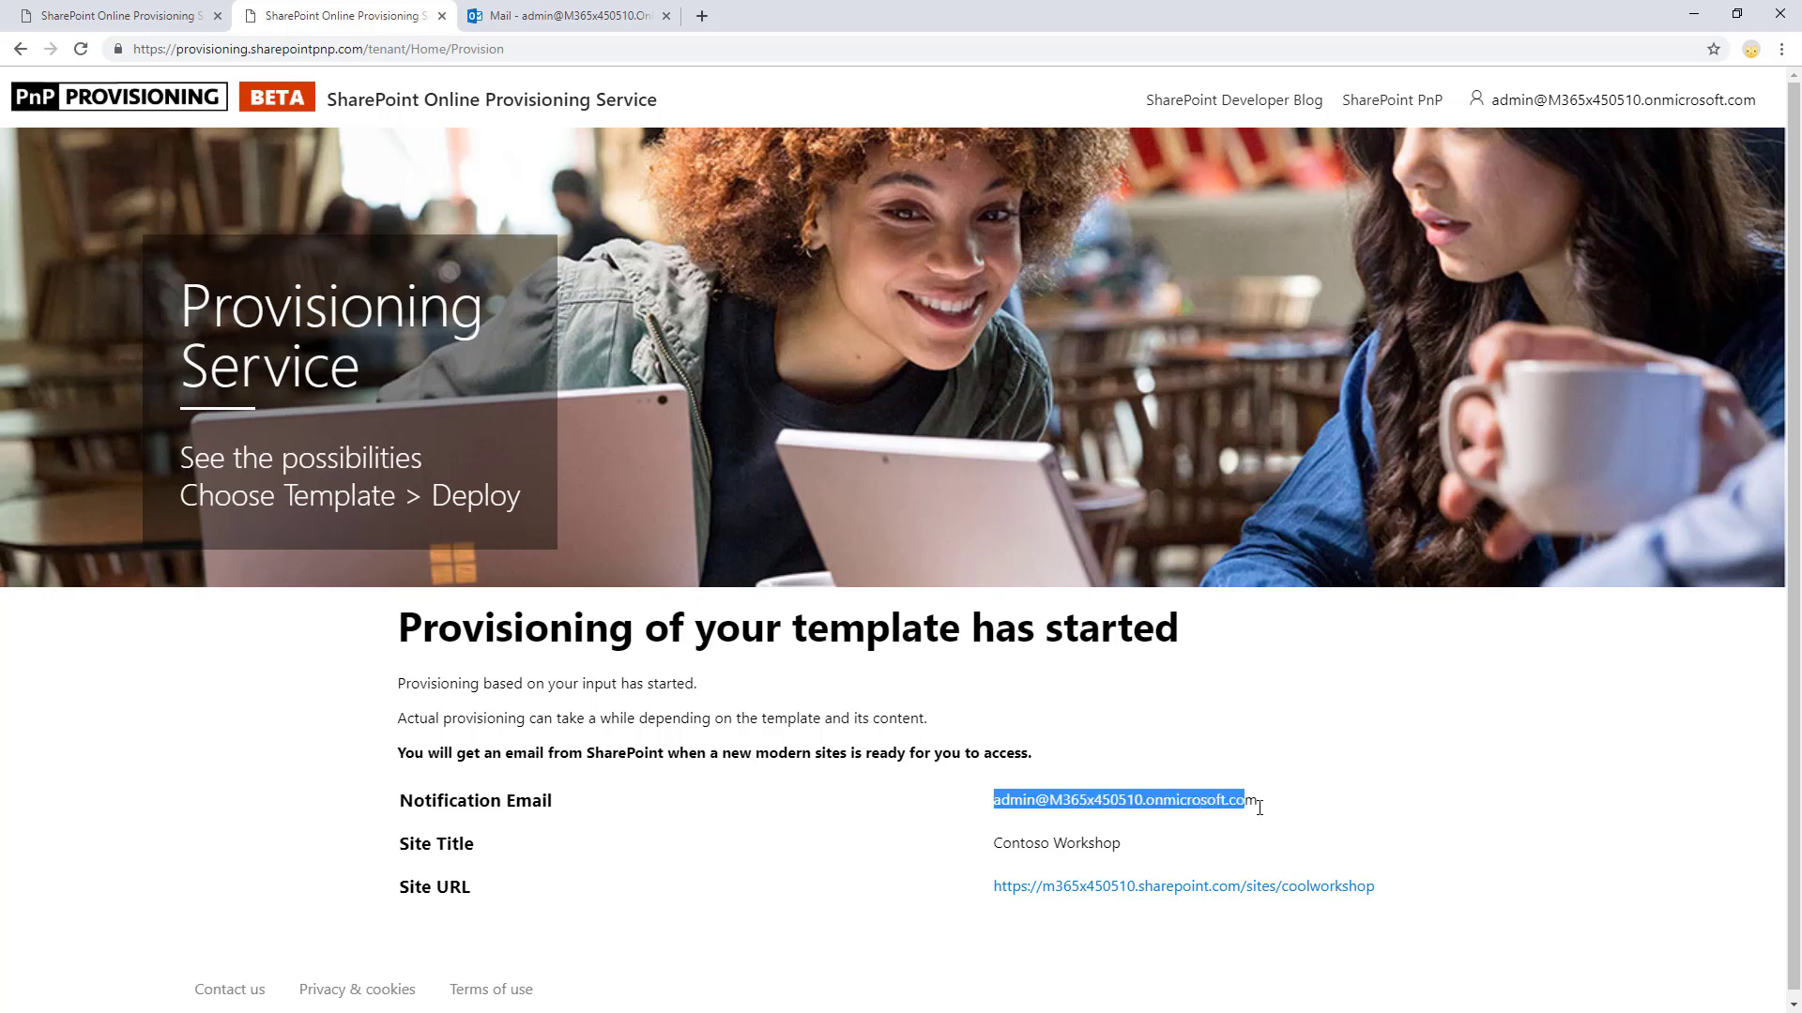
{"action": "left_click", "coordinate": [1183, 735]}
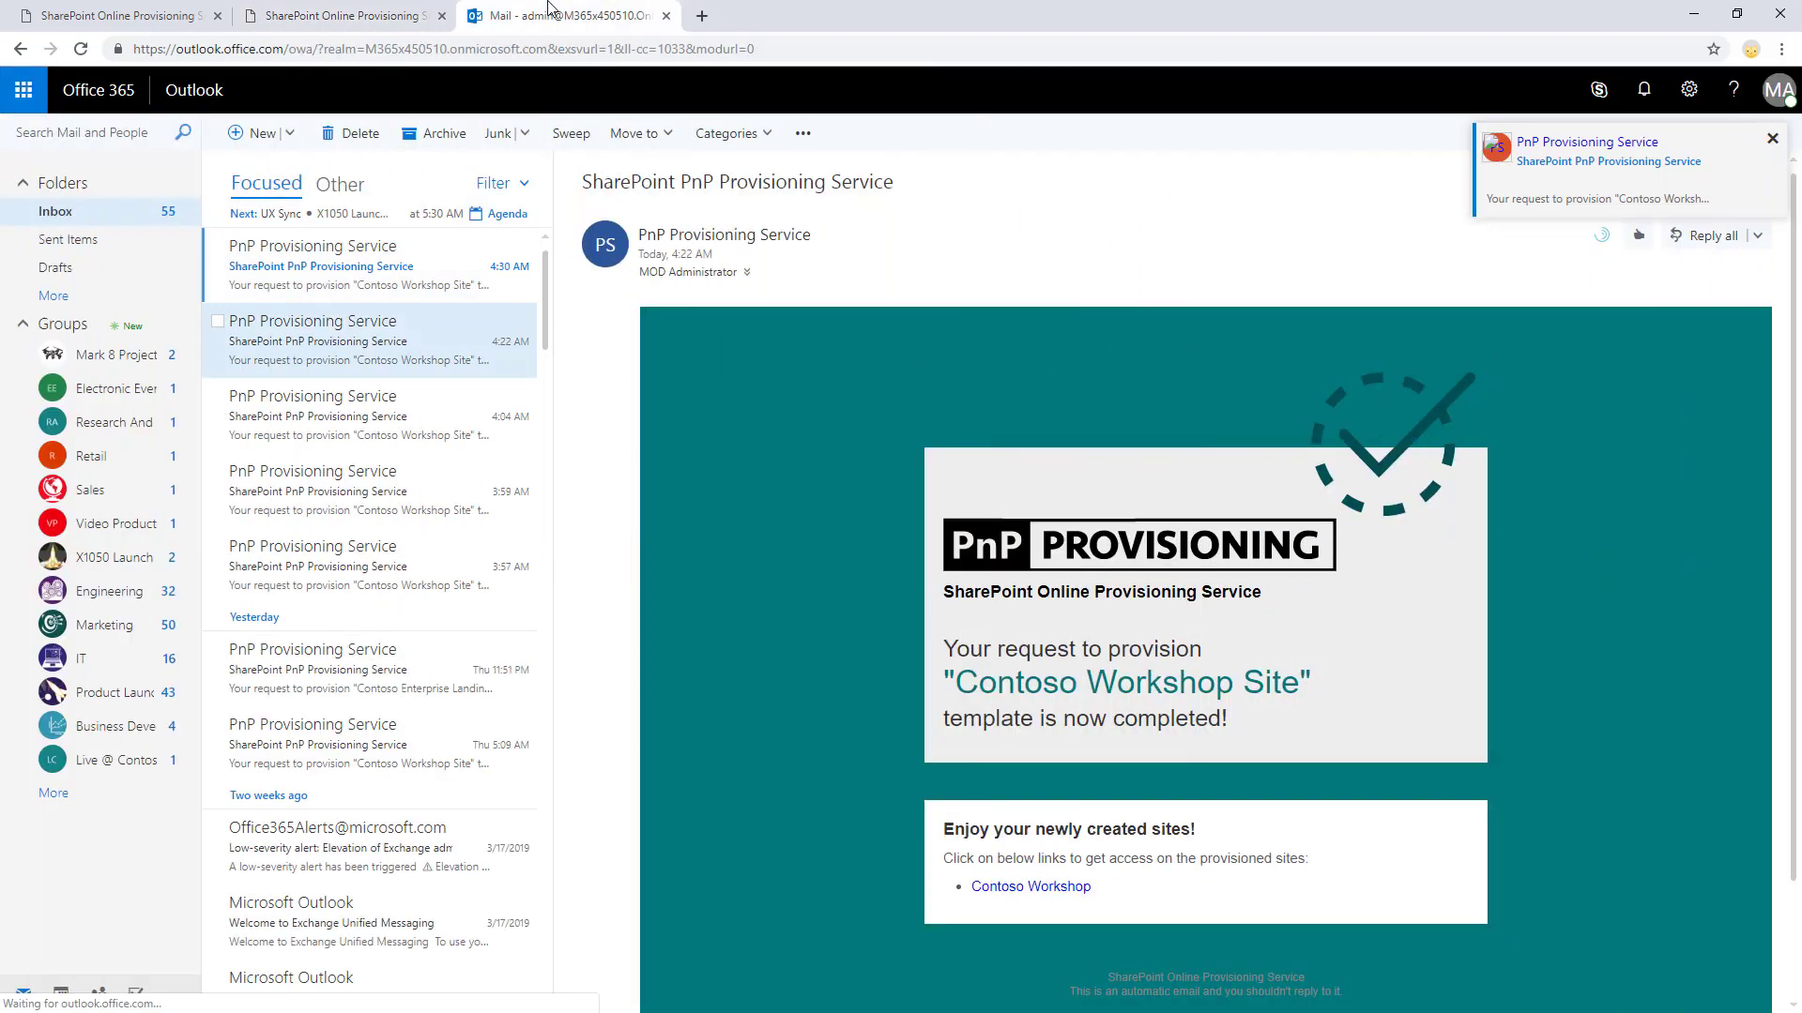
- Open the top PnP Provisioning Service completion email in the Focused inbox
{"action": "left_click", "coordinate": [380, 268]}
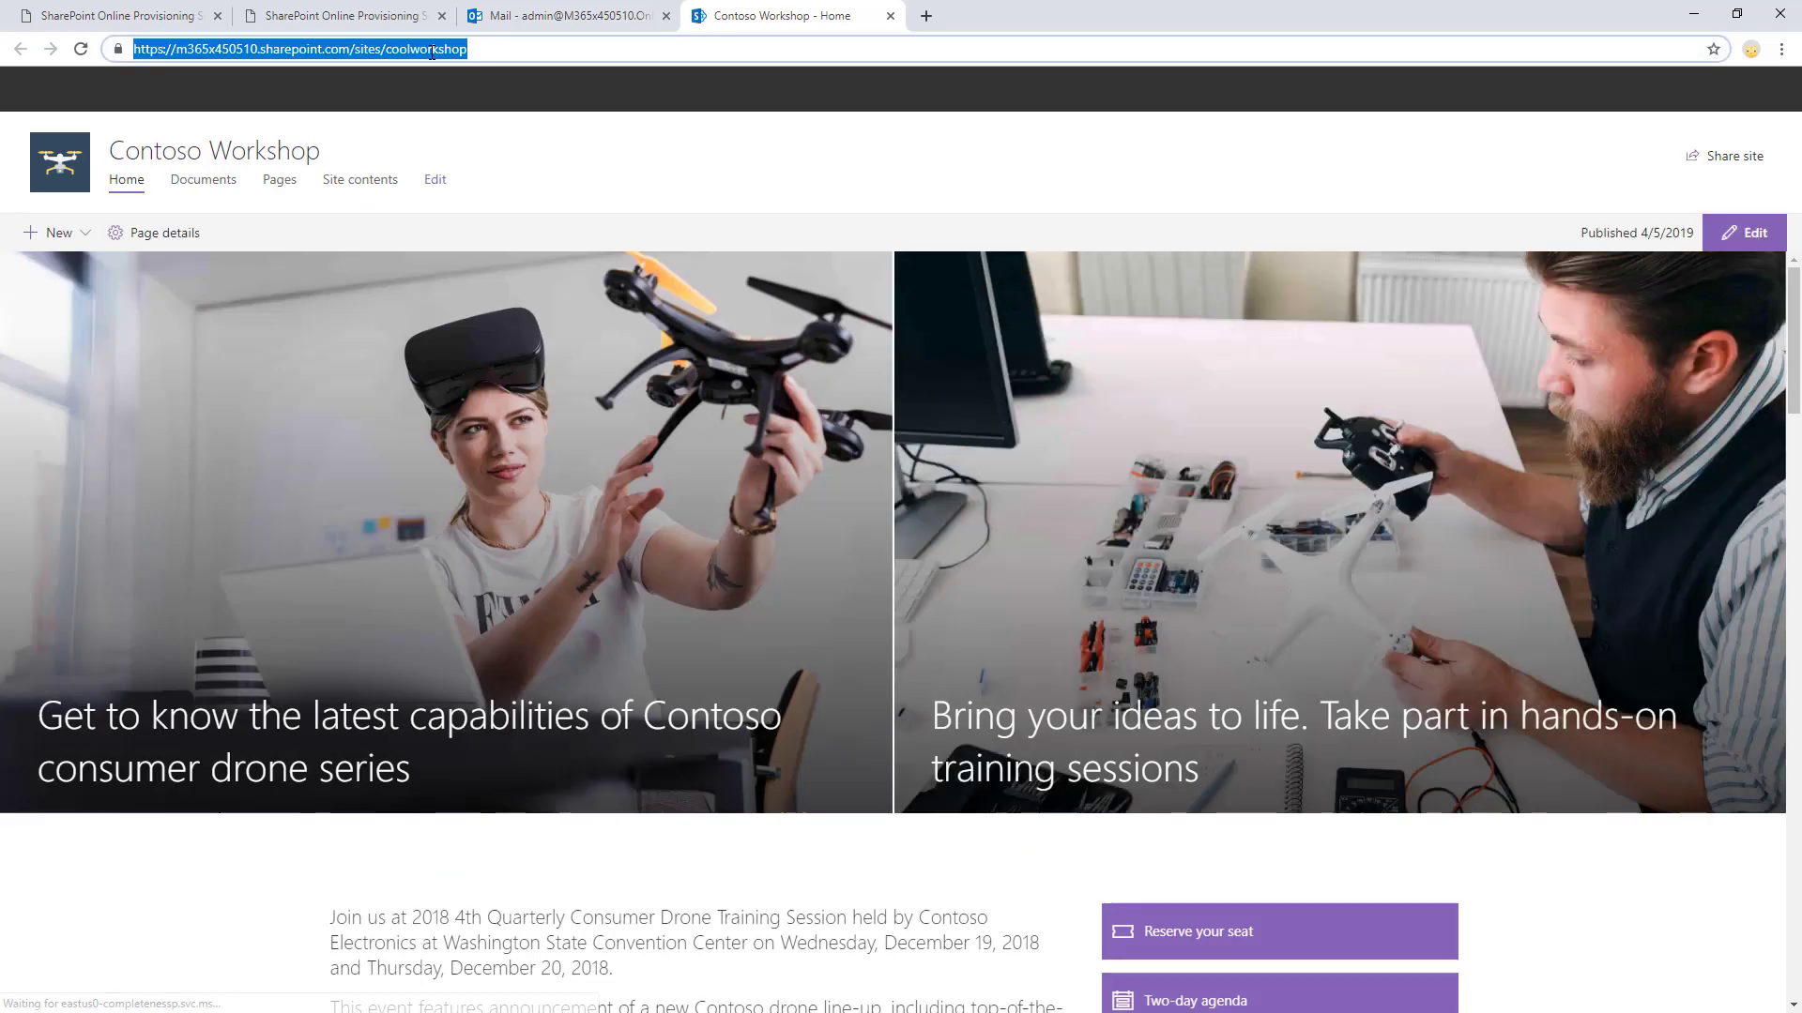
- Browse the new Contoso Workshop site's home page, then return to the Workshop template tab
{"action": "key", "text": "Return"}
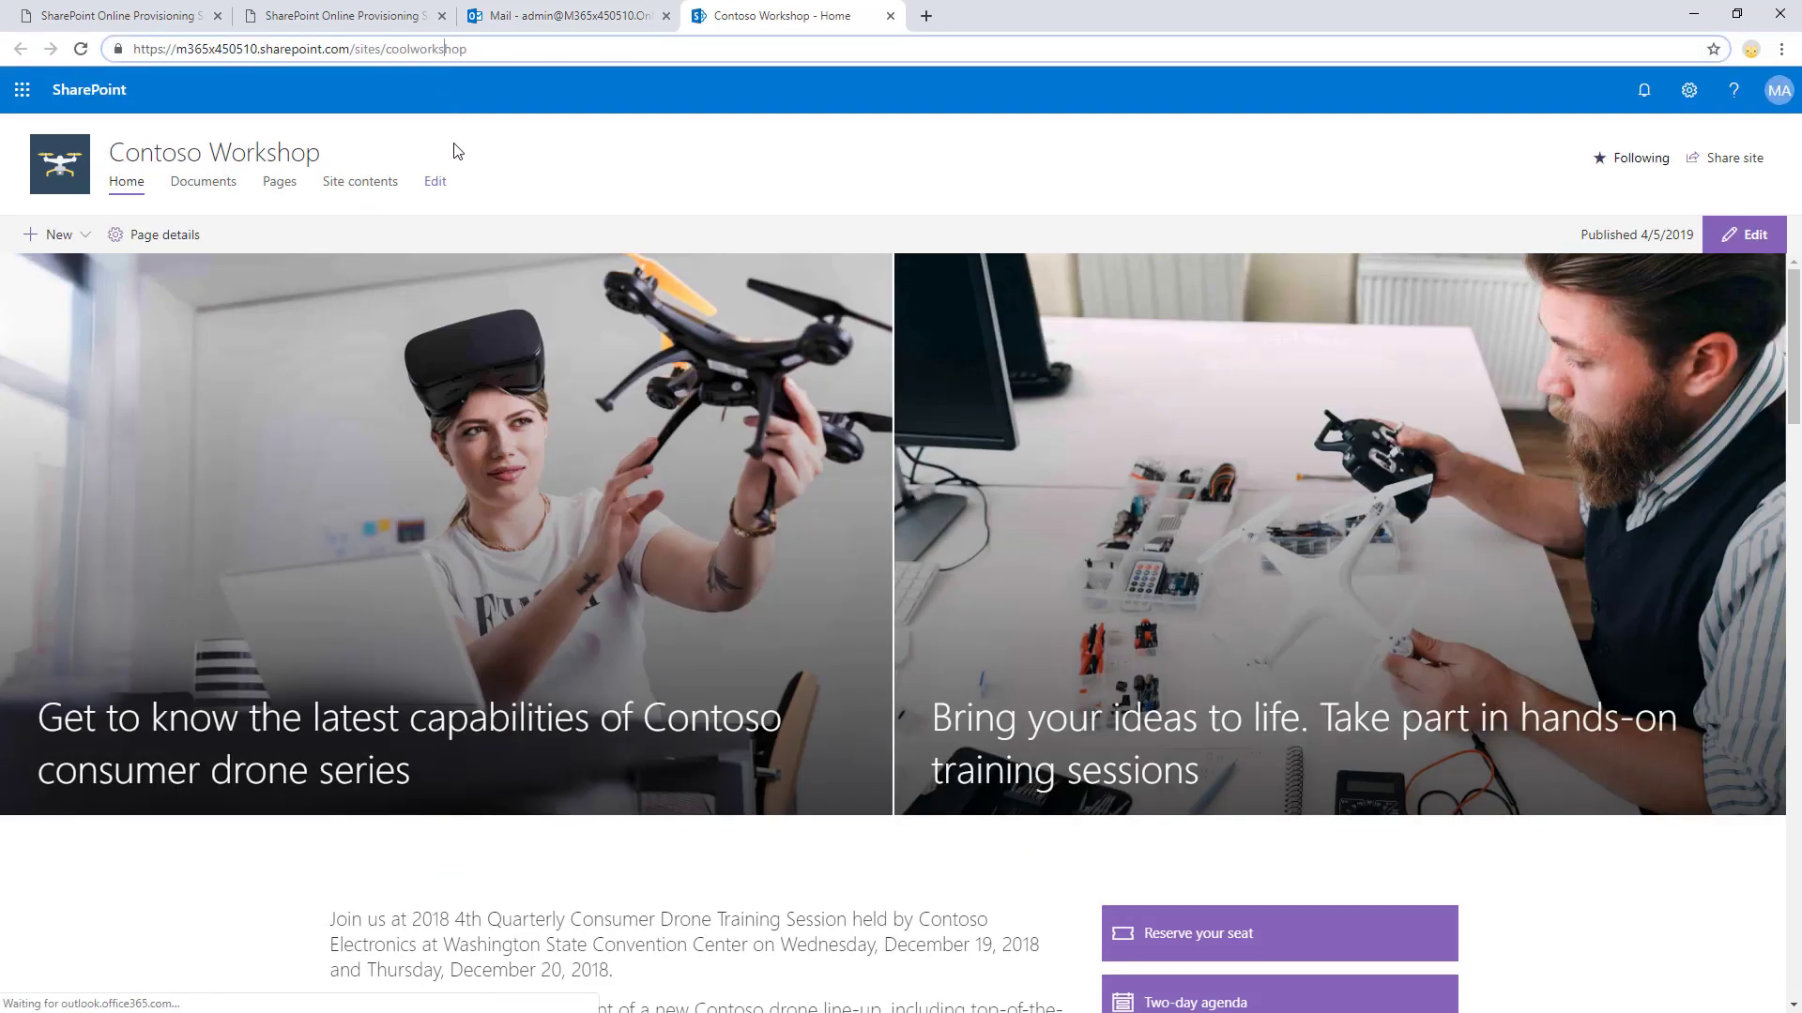
{"action": "scroll", "coordinate": [312, 715], "scroll_direction": "down", "scroll_amount": 3}
{"action": "scroll", "coordinate": [312, 716], "scroll_direction": "down", "scroll_amount": 3}
{"action": "scroll", "coordinate": [311, 715], "scroll_direction": "down", "scroll_amount": 3}
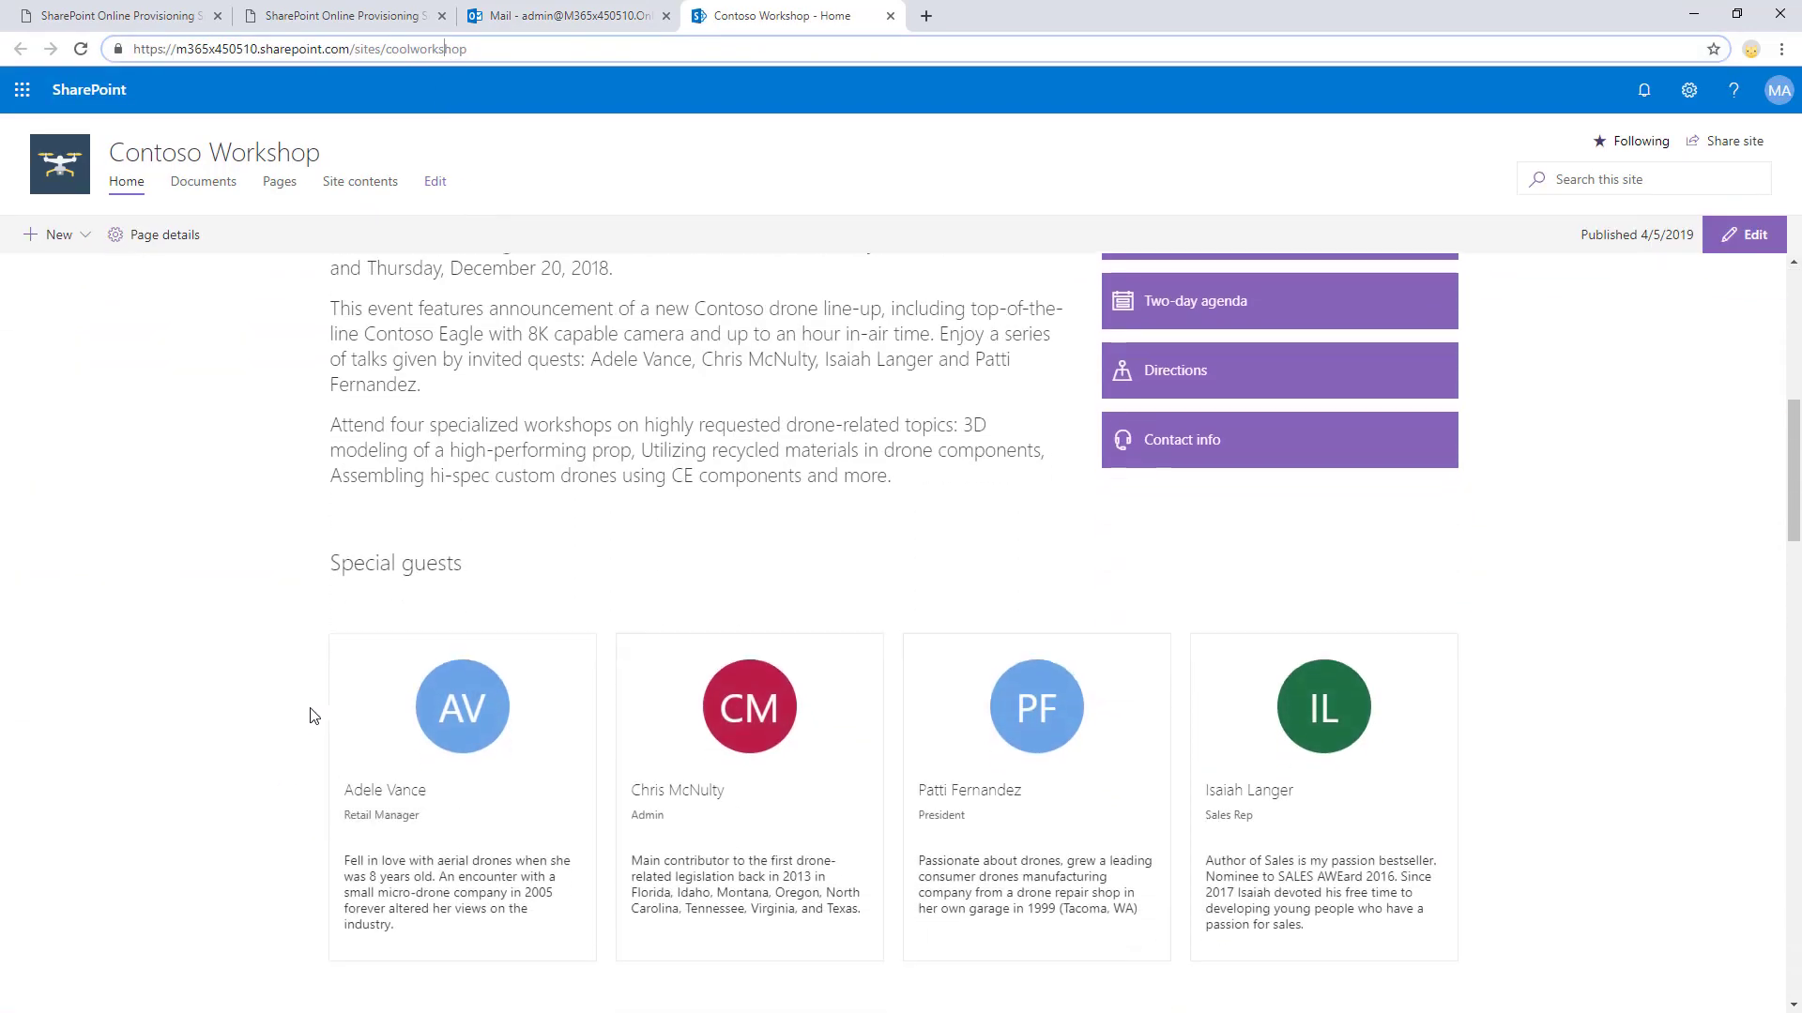
{"action": "scroll", "coordinate": [310, 716], "scroll_direction": "down", "scroll_amount": 5}
{"action": "scroll", "coordinate": [311, 715], "scroll_direction": "down", "scroll_amount": 5}
{"action": "scroll", "coordinate": [311, 715], "scroll_direction": "down", "scroll_amount": 5}
{"action": "scroll", "coordinate": [308, 686], "scroll_direction": "down", "scroll_amount": 5}
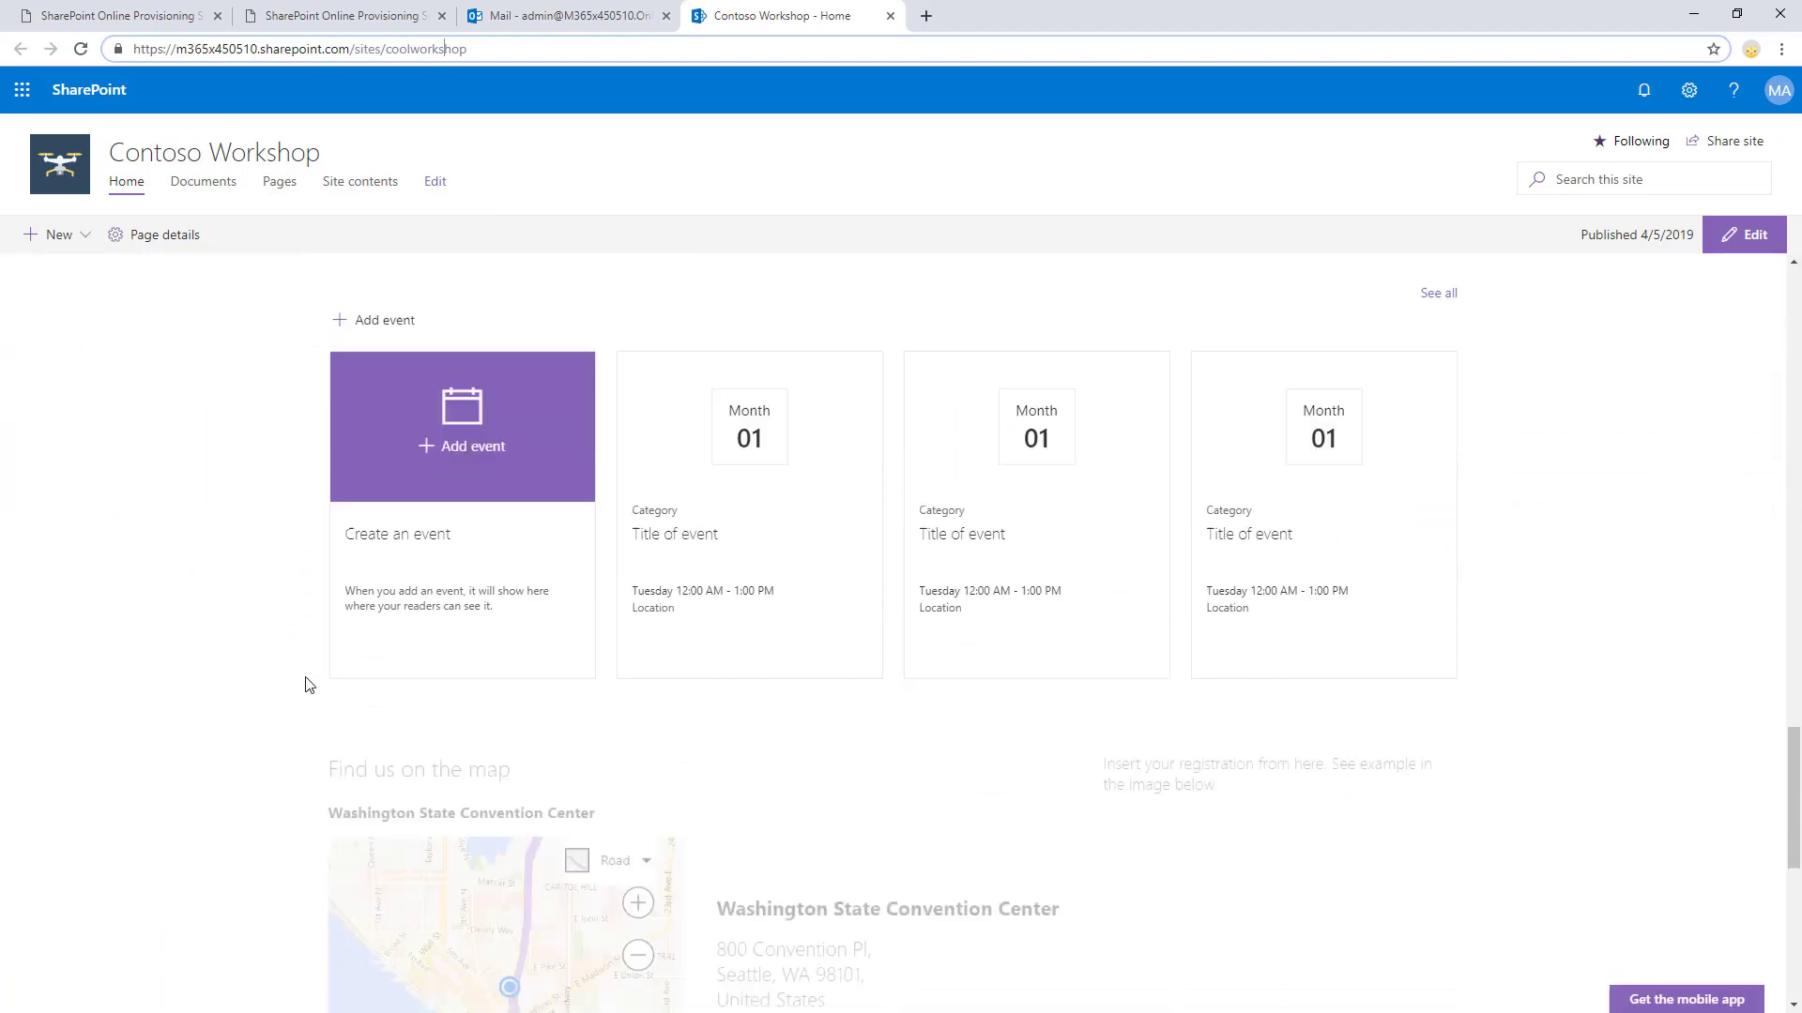
{"action": "scroll", "coordinate": [307, 686], "scroll_direction": "down", "scroll_amount": 3}
{"action": "scroll", "coordinate": [307, 685], "scroll_direction": "up", "scroll_amount": 10}
{"action": "scroll", "coordinate": [307, 686], "scroll_direction": "up", "scroll_amount": 10}
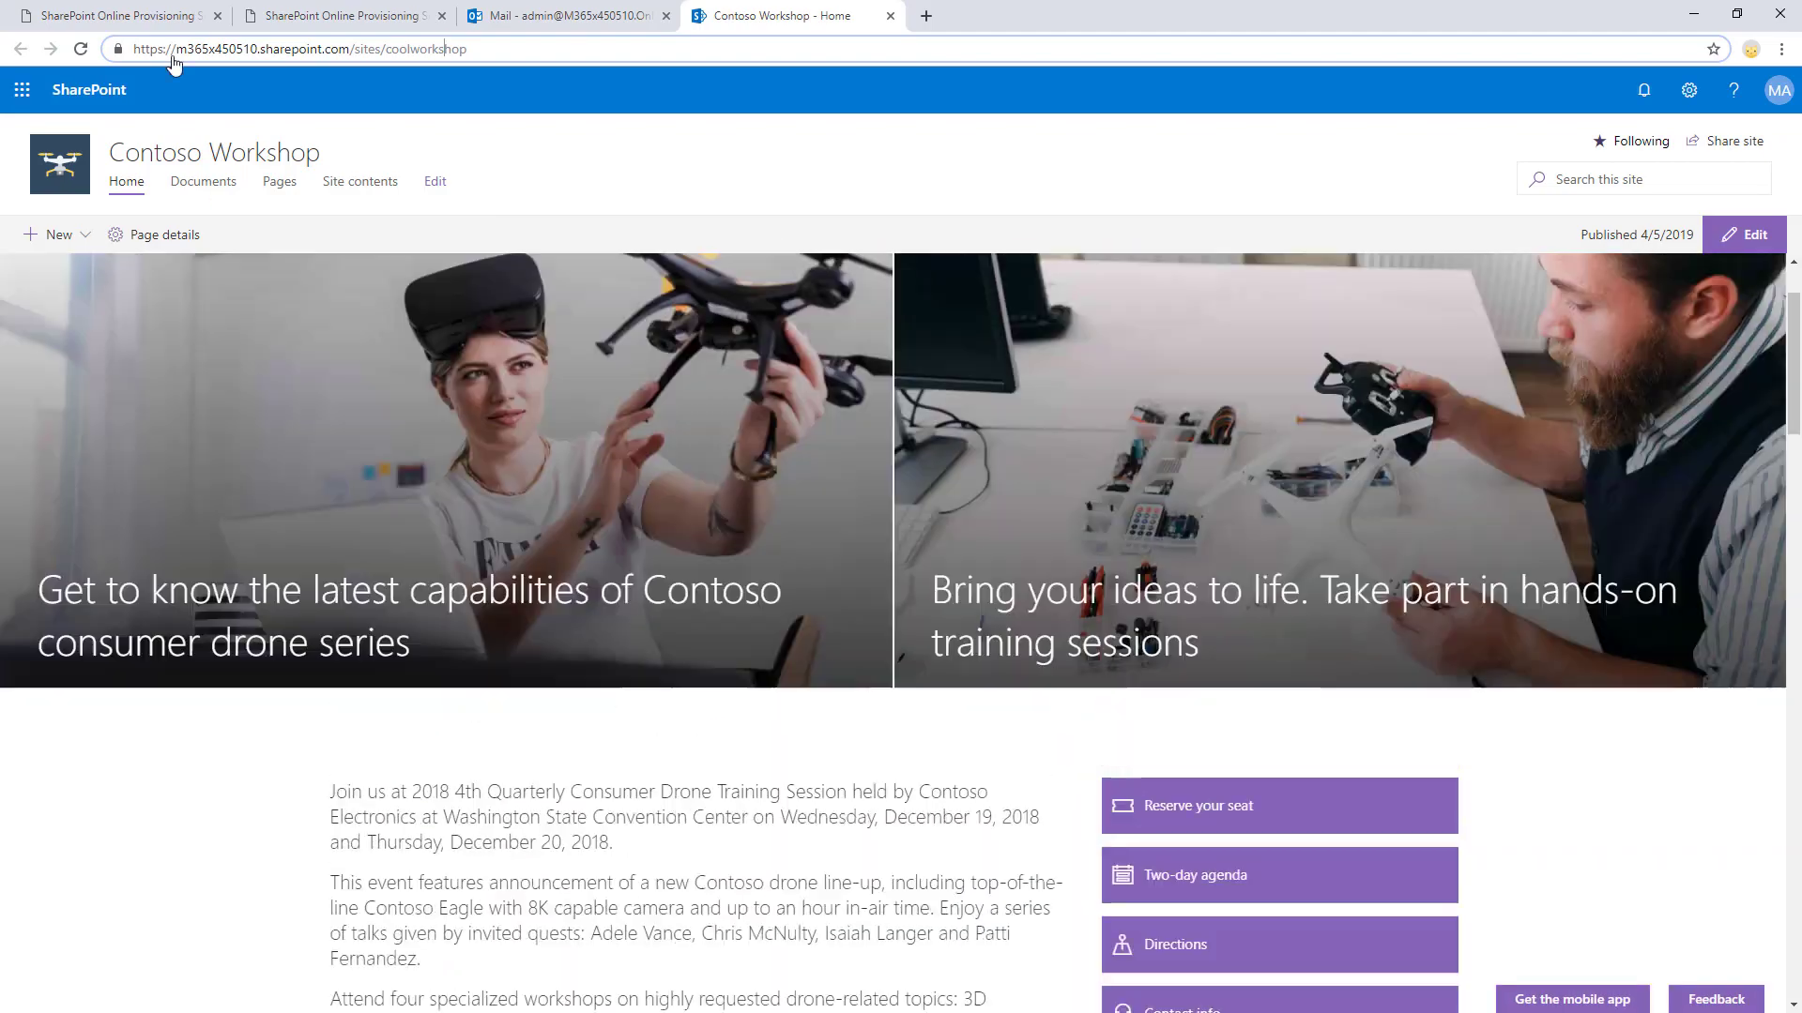
{"action": "left_click", "coordinate": [119, 16]}
{"action": "scroll", "coordinate": [353, 466], "scroll_direction": "down", "scroll_amount": 2}
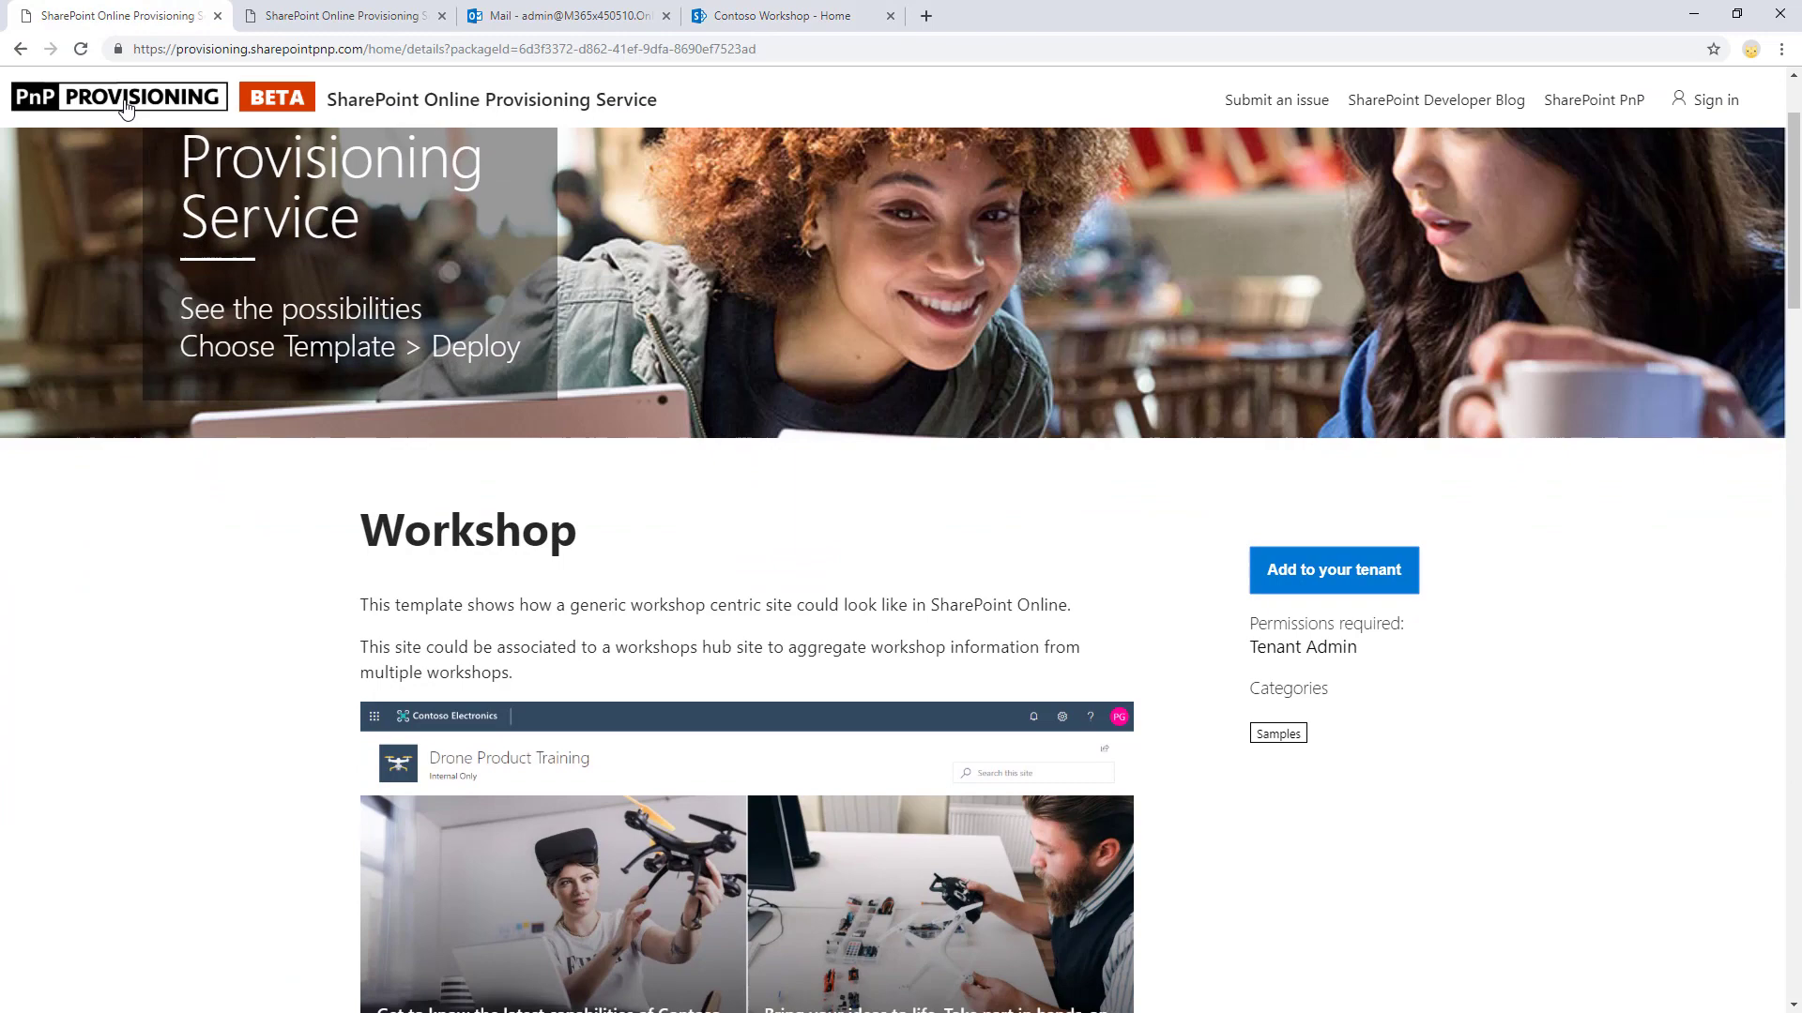
- Go back to the PnP Provisioning home page via its logo and browse the Samples gallery
{"action": "left_click", "coordinate": [125, 108]}
{"action": "scroll", "coordinate": [247, 531], "scroll_direction": "down", "scroll_amount": 3}
{"action": "scroll", "coordinate": [116, 587], "scroll_direction": "down", "scroll_amount": 3}
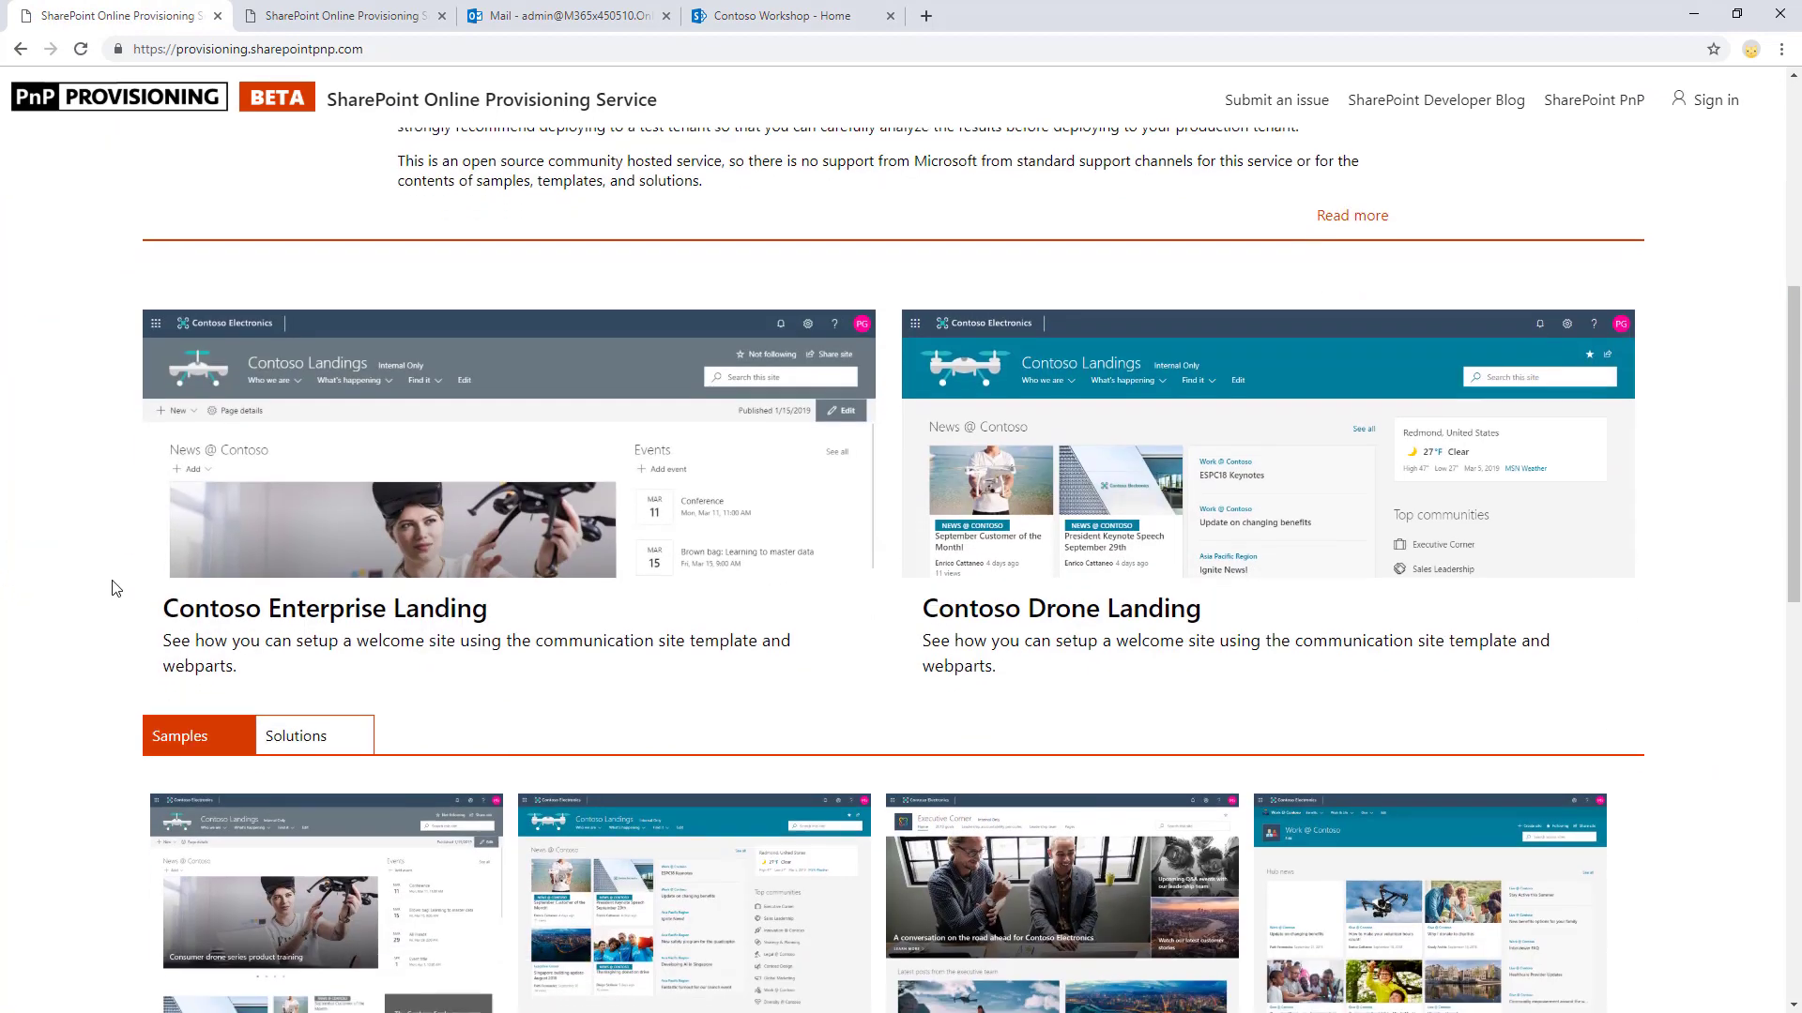
{"action": "scroll", "coordinate": [115, 587], "scroll_direction": "down", "scroll_amount": 3}
{"action": "scroll", "coordinate": [117, 587], "scroll_direction": "down", "scroll_amount": 1}
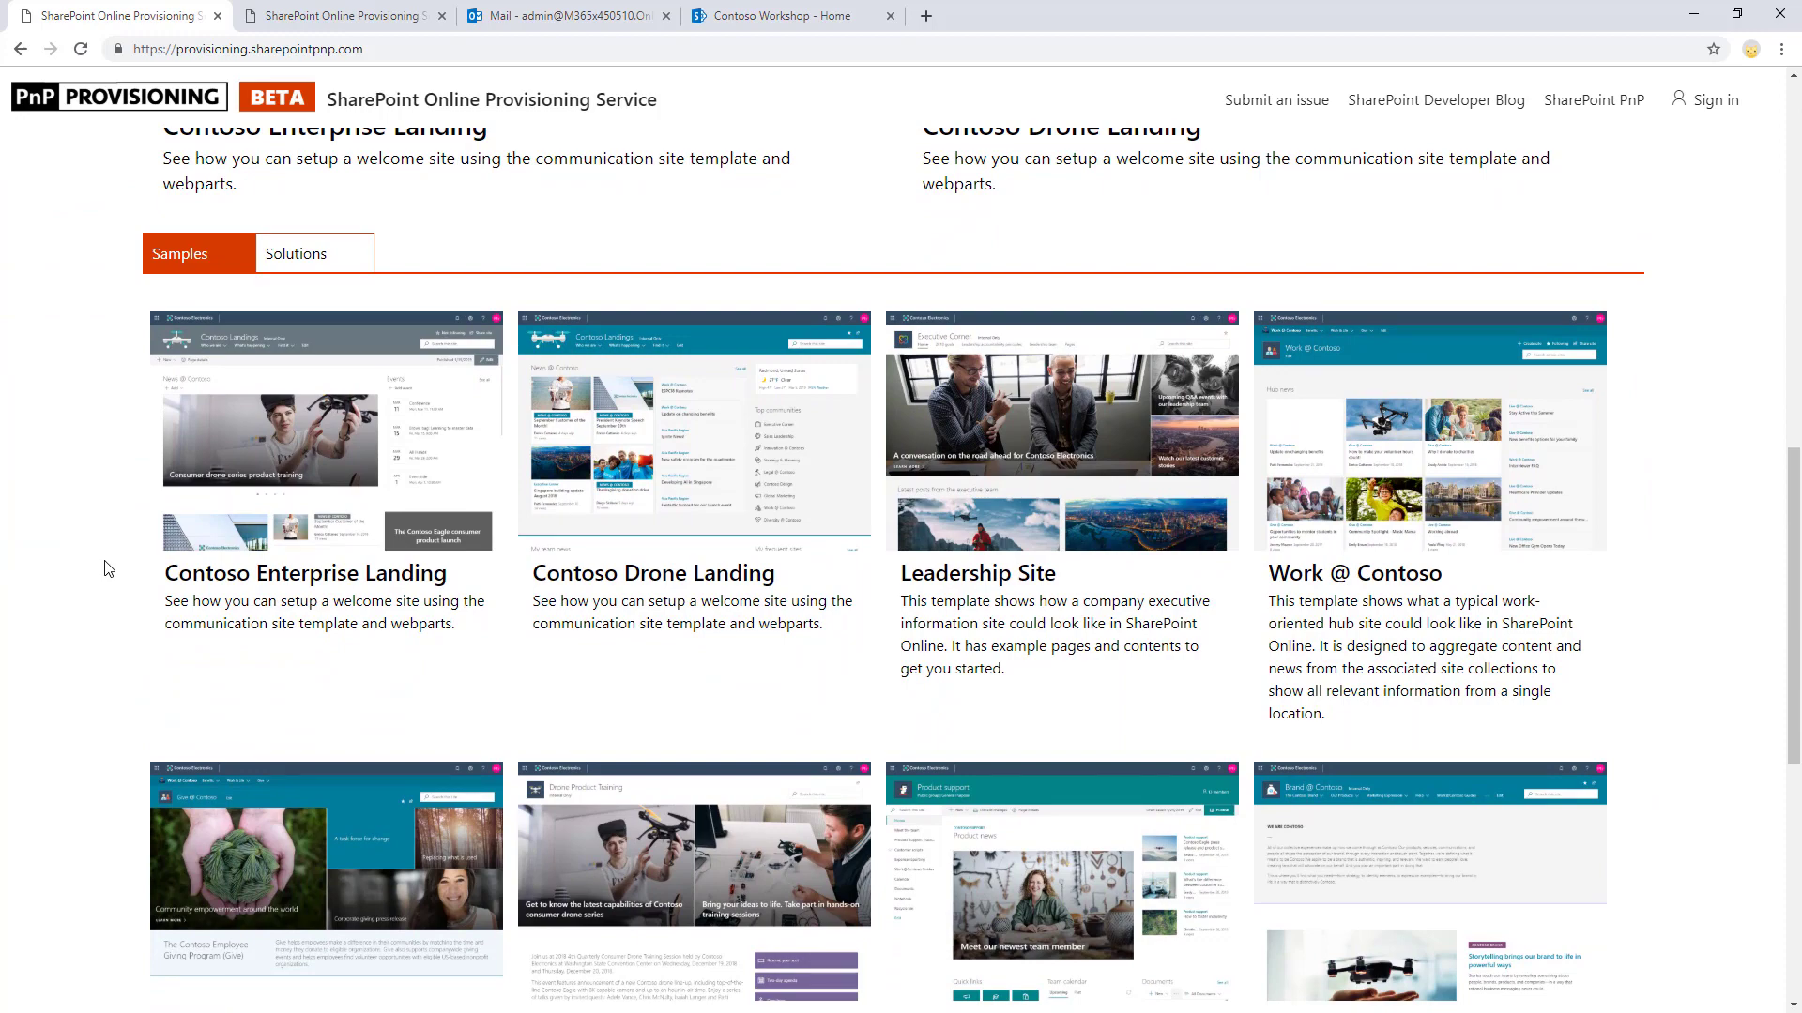
{"action": "scroll", "coordinate": [106, 569], "scroll_direction": "down", "scroll_amount": 1}
{"action": "scroll", "coordinate": [106, 569], "scroll_direction": "down", "scroll_amount": 1}
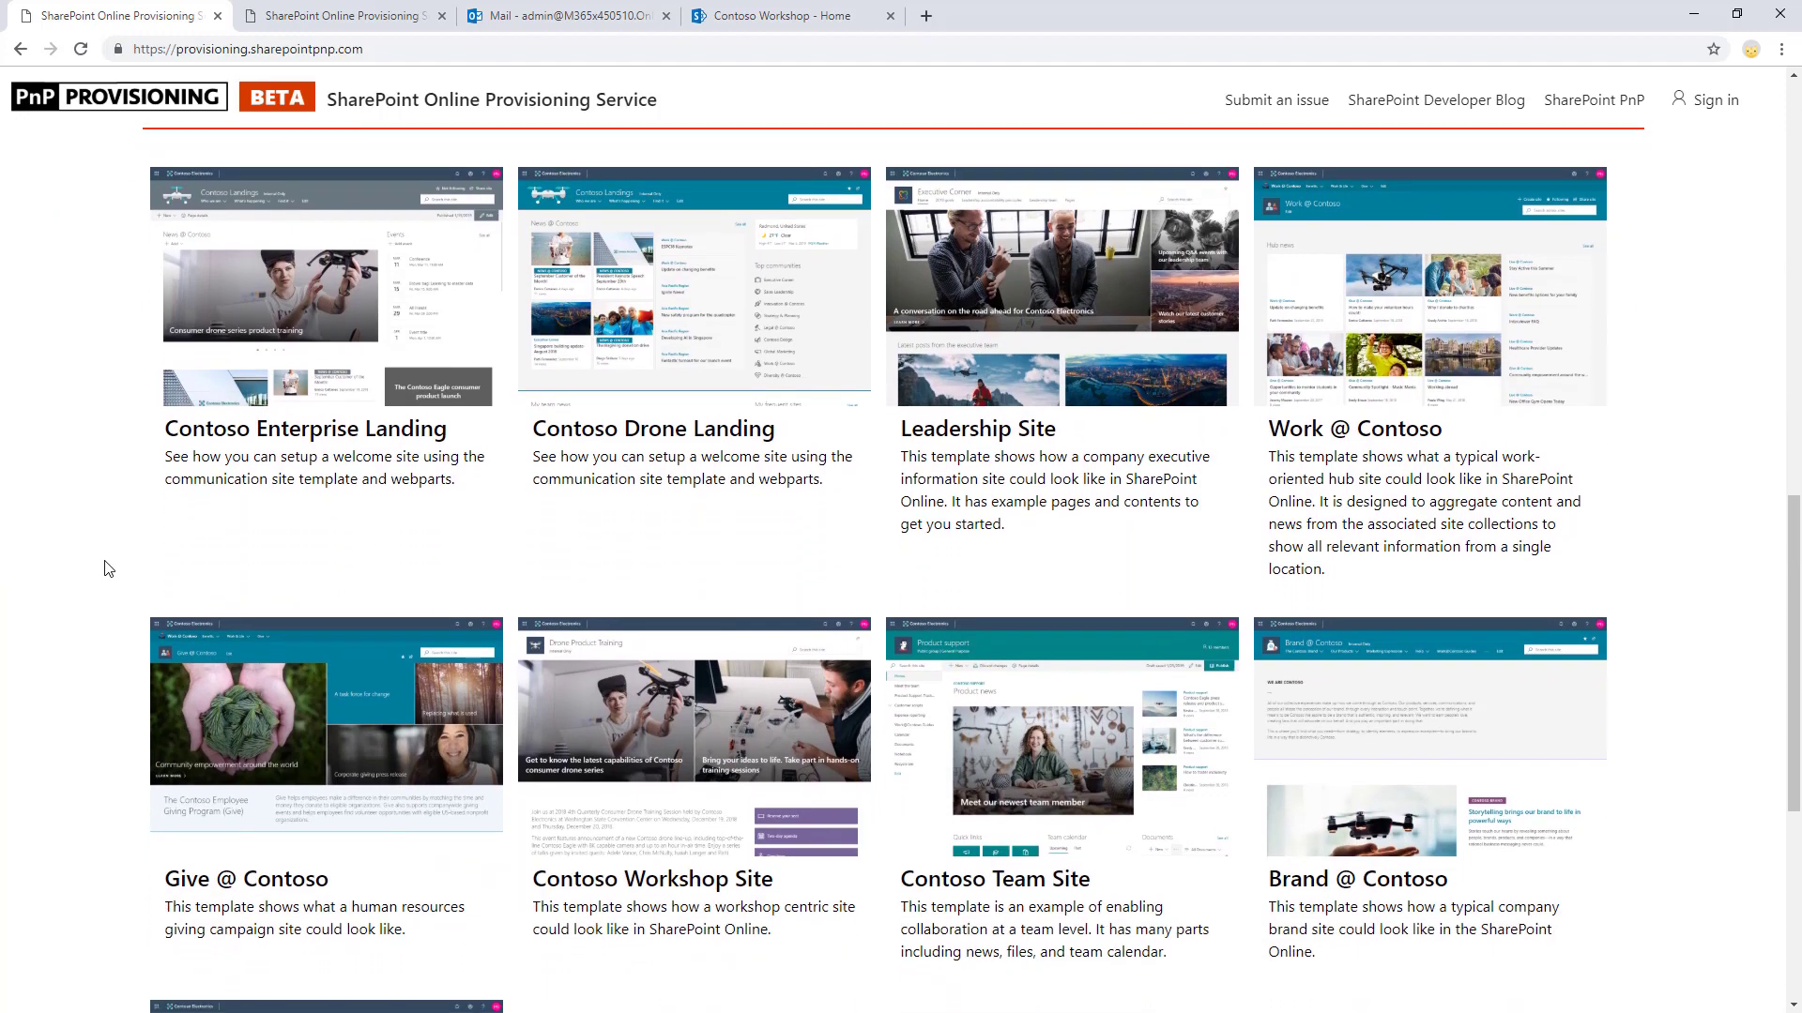
{"action": "scroll", "coordinate": [107, 569], "scroll_direction": "up", "scroll_amount": 2}
{"action": "scroll", "coordinate": [105, 568], "scroll_direction": "up", "scroll_amount": 4}
{"action": "scroll", "coordinate": [105, 568], "scroll_direction": "up", "scroll_amount": 4}
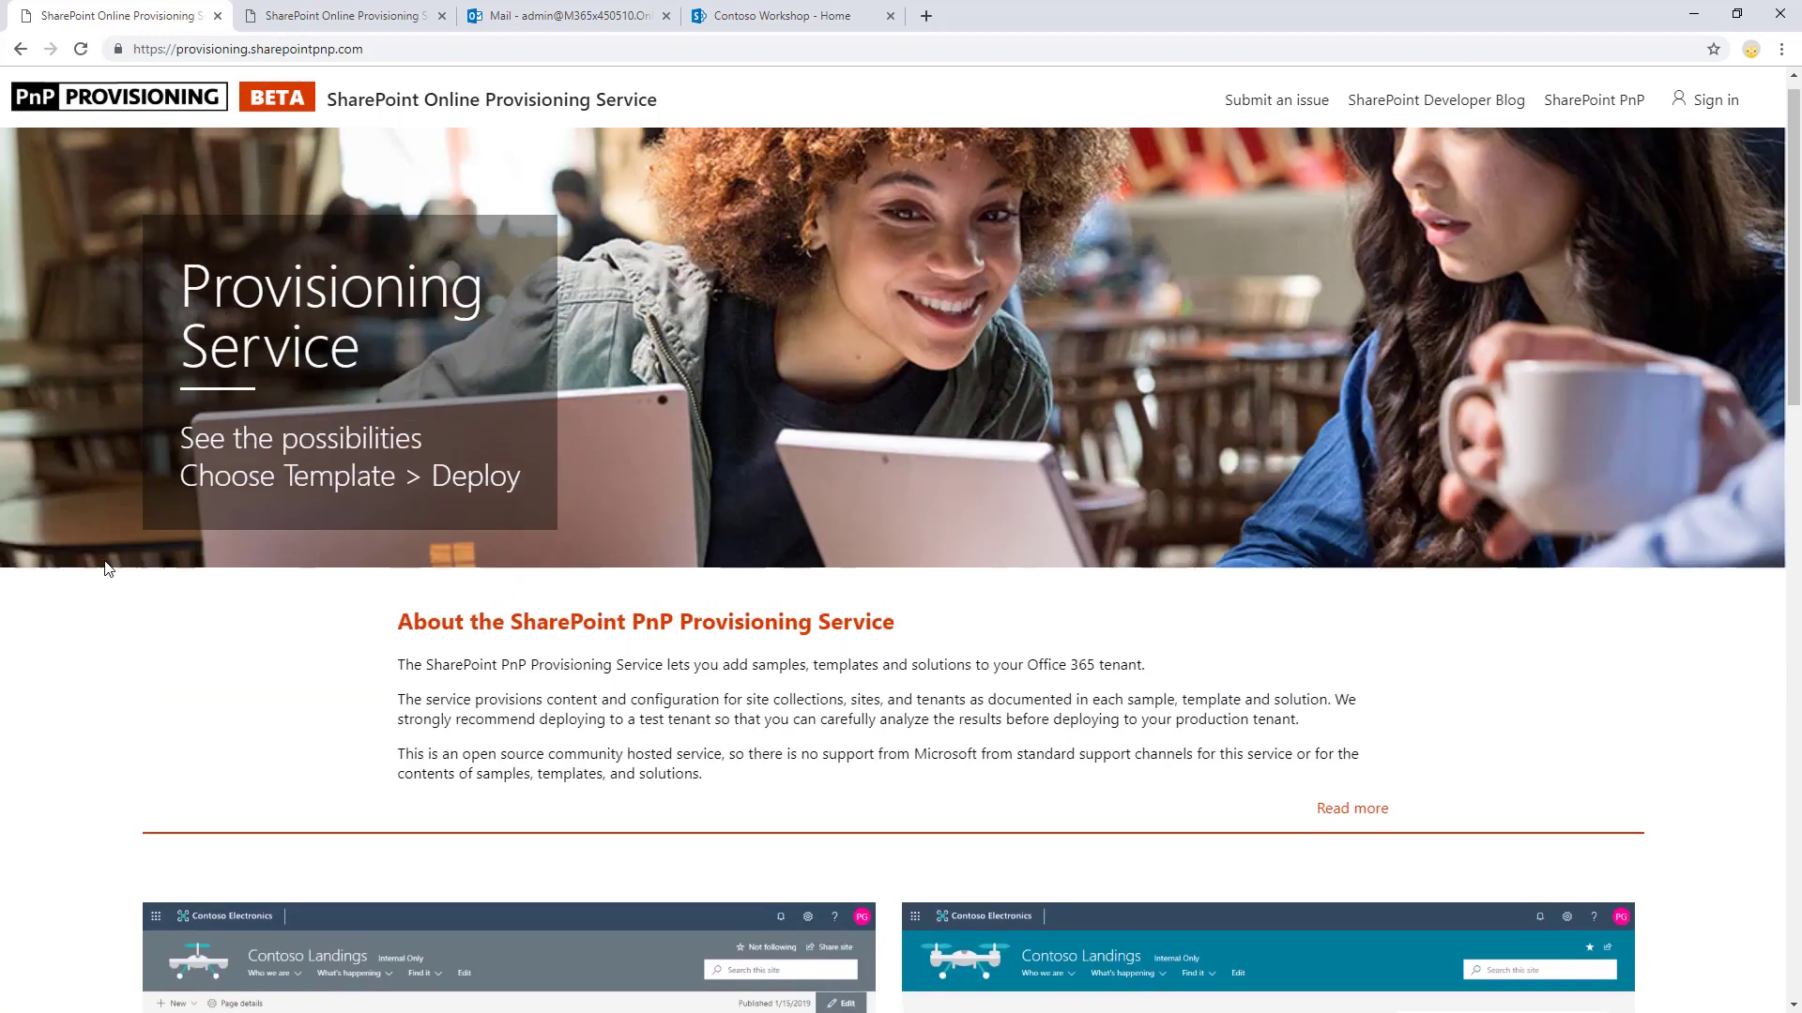